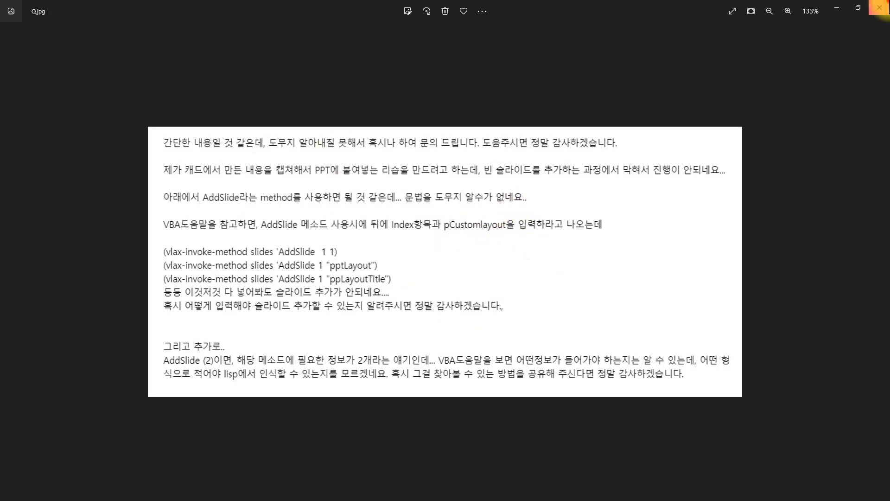
Step: Close the Q.jpg question image and load the cad2ppt AutoLISP file from its folder into the 00-토목도면_rev drawing
left_click(880, 8)
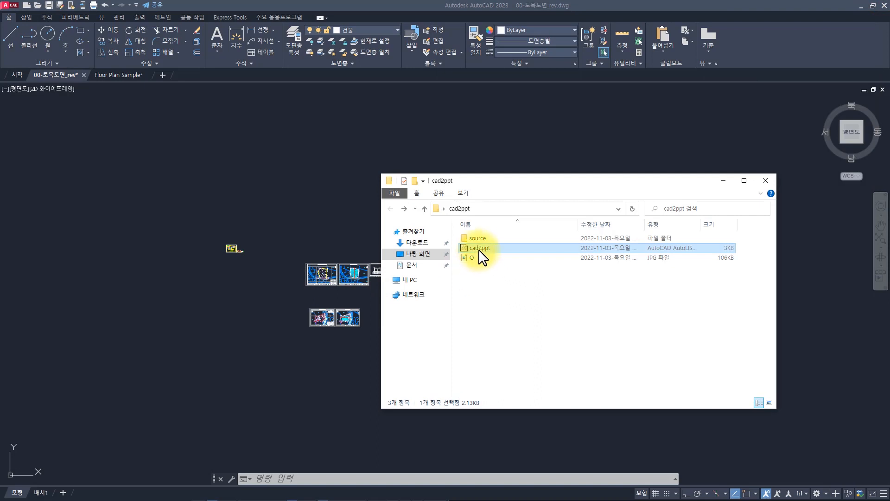
left_click_drag(480, 248, 268, 231)
key("alt+Tab")
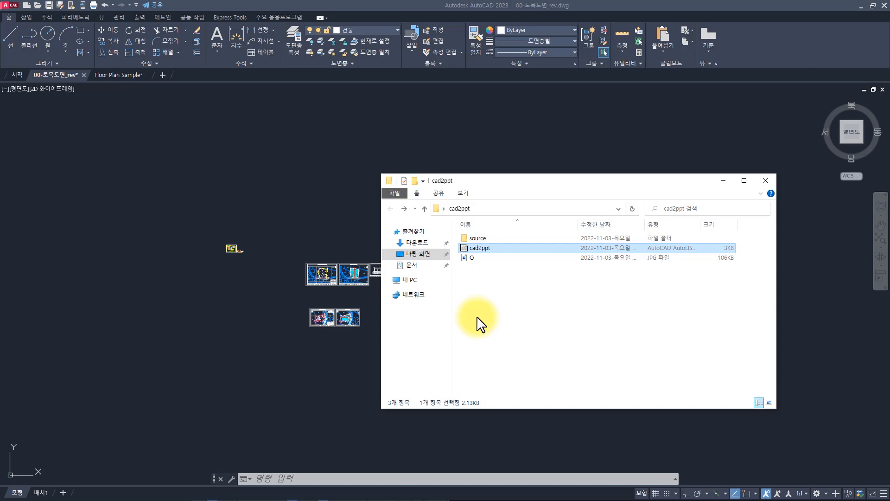
left_click_drag(469, 248, 255, 248)
key("Escape")
key("Escape")
key("Escape")
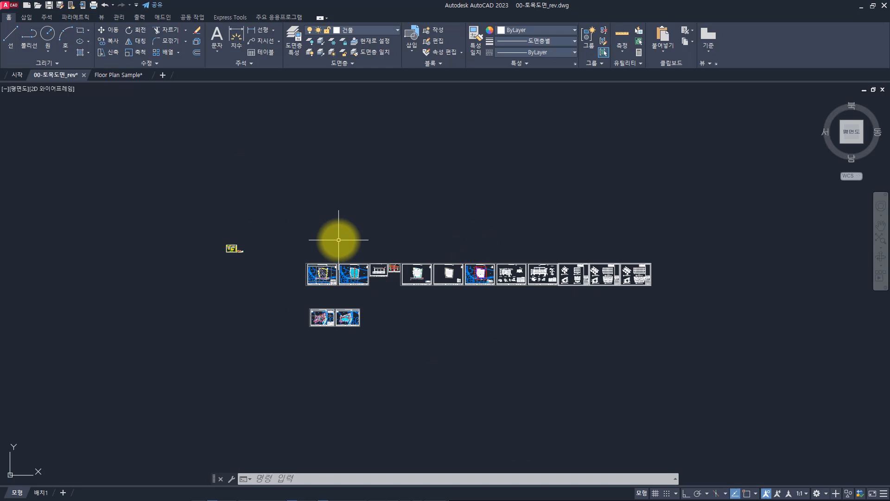
key("alt+Tab")
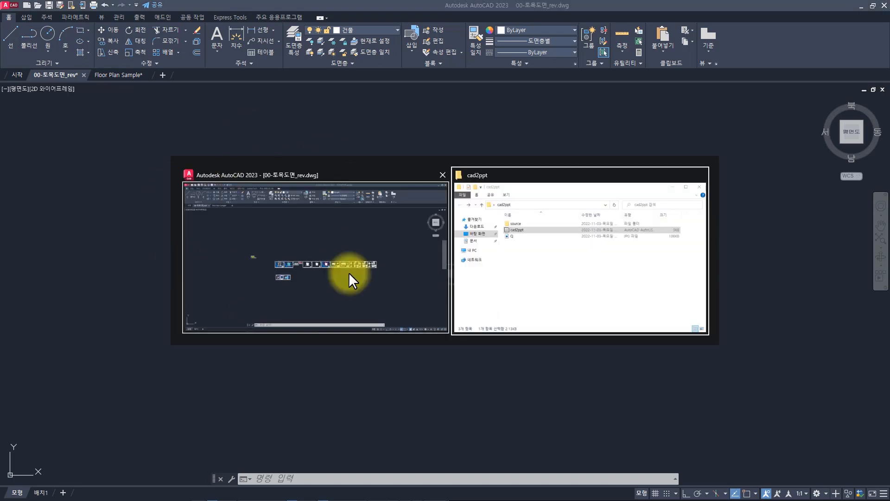
left_click(341, 222)
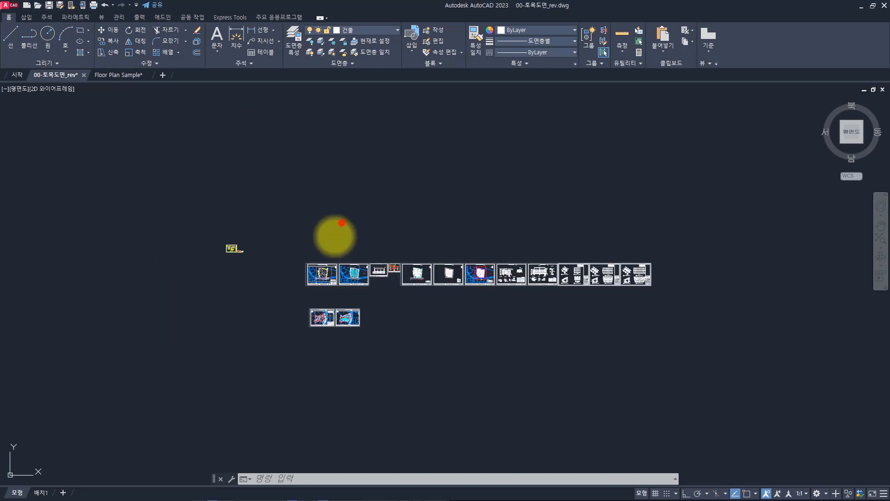
key("Escape")
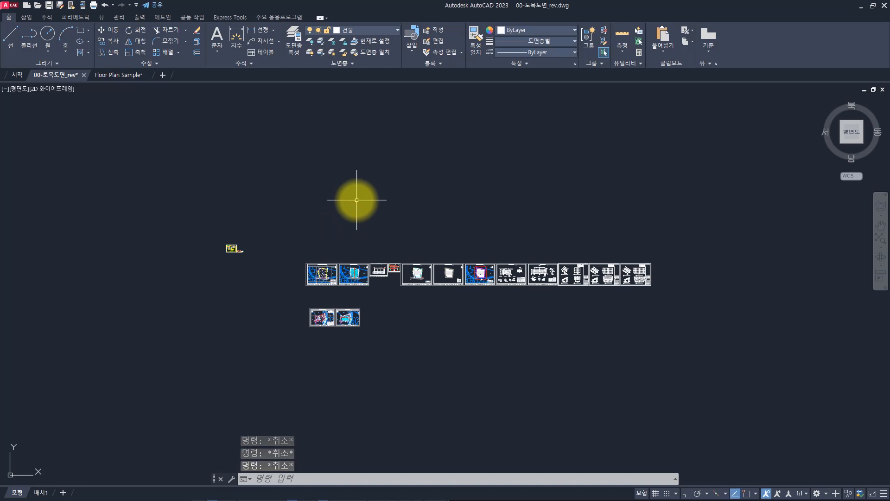
Step: Run CAD2PPT on the overall view of all drawing sheets and inspect the captured picture in PowerPoint
type("c")
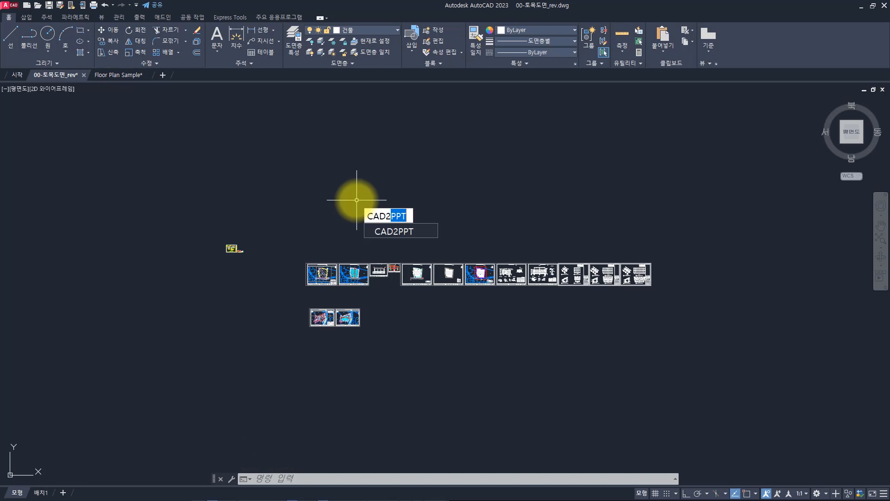
key("Return")
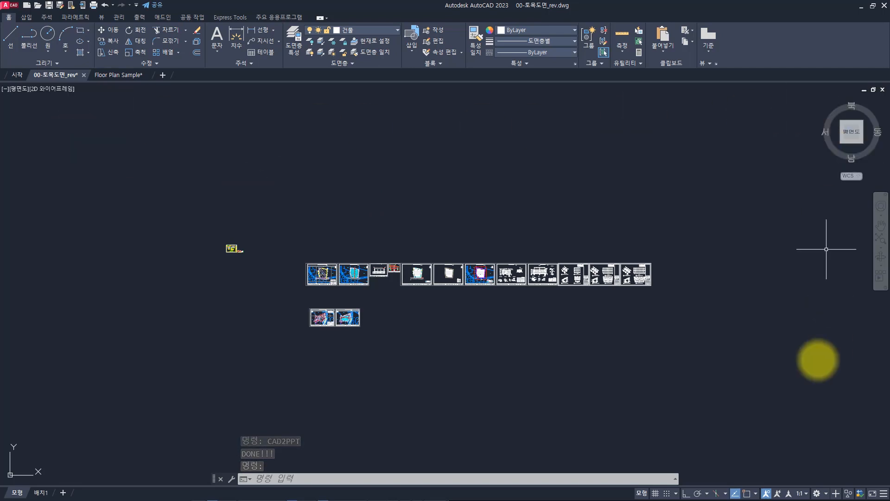
key("alt+Tab")
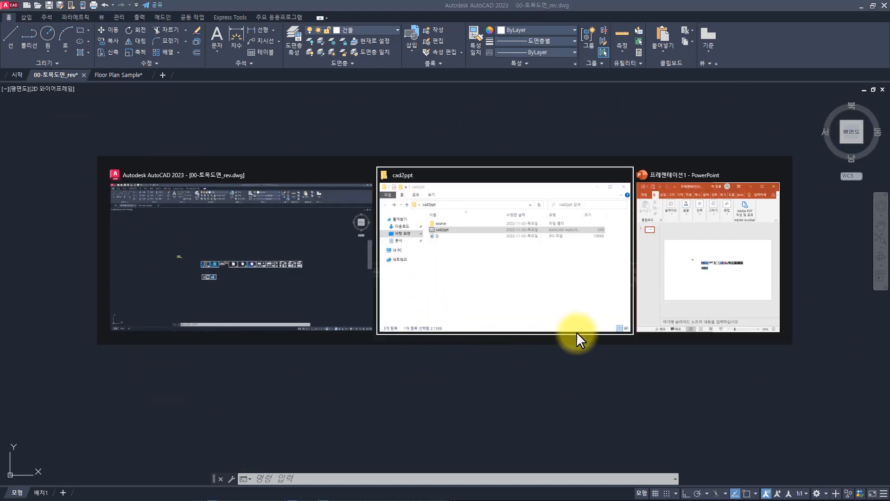
left_click(699, 255)
left_click(688, 314)
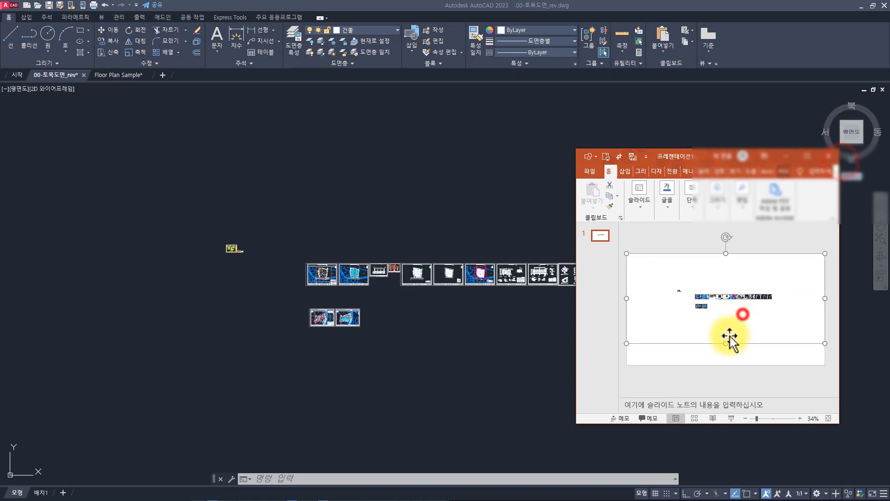
Step: Capture the yellow-framed sheet and its small neighbouring sheets to a new slide with CAD2PPT, and select the picture in PowerPoint
left_click(229, 220)
scroll(203, 245, "up", 6)
scroll(346, 259, "up", 6)
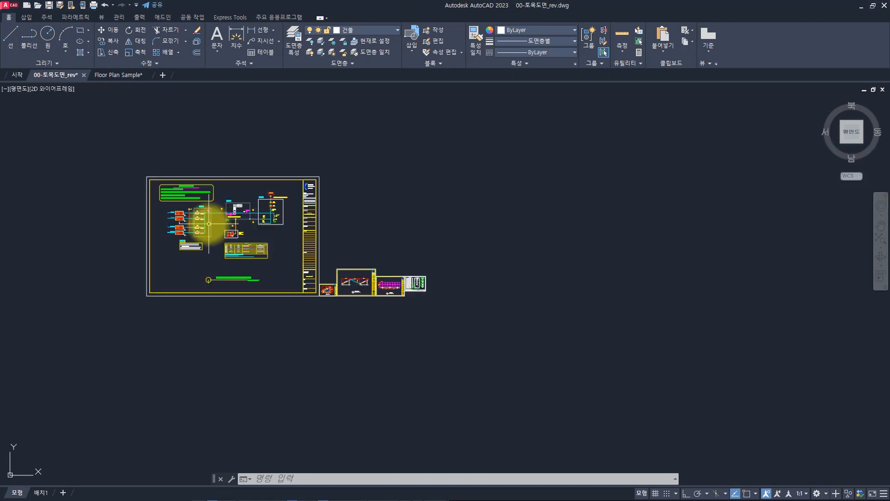
scroll(213, 224, "down", 2)
middle_click_drag(247, 223, 342, 244)
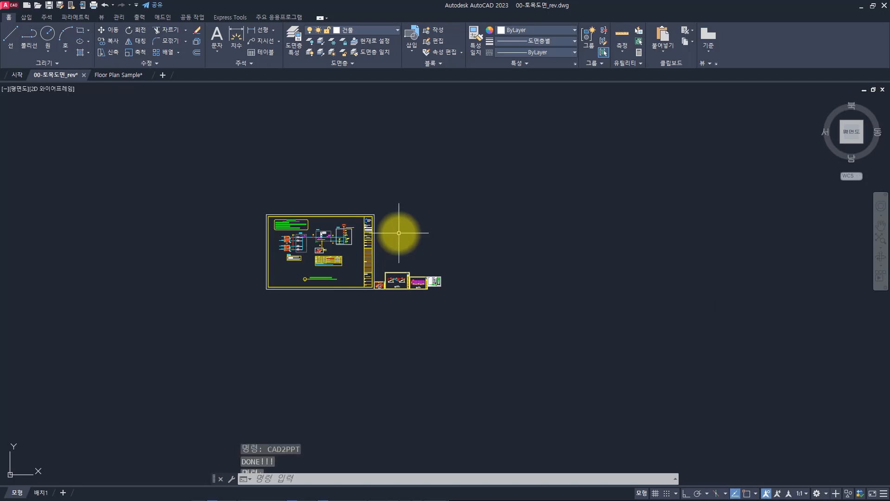
key("alt+Tab")
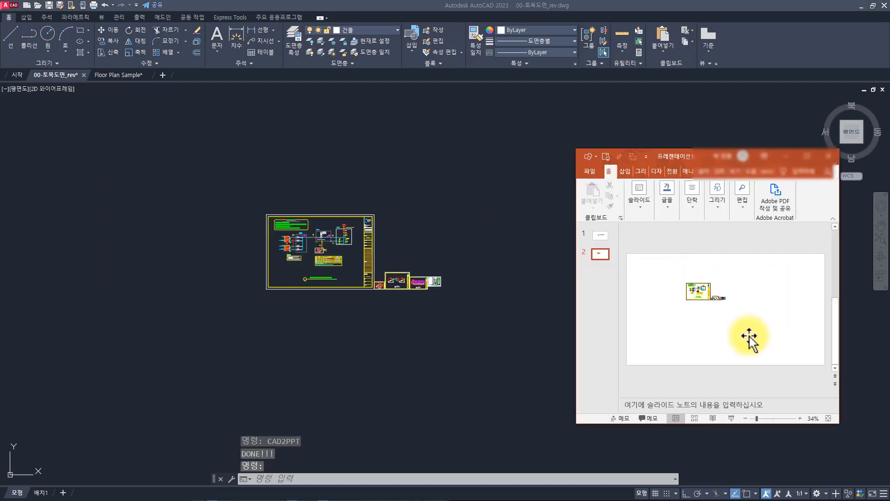
left_click(693, 279)
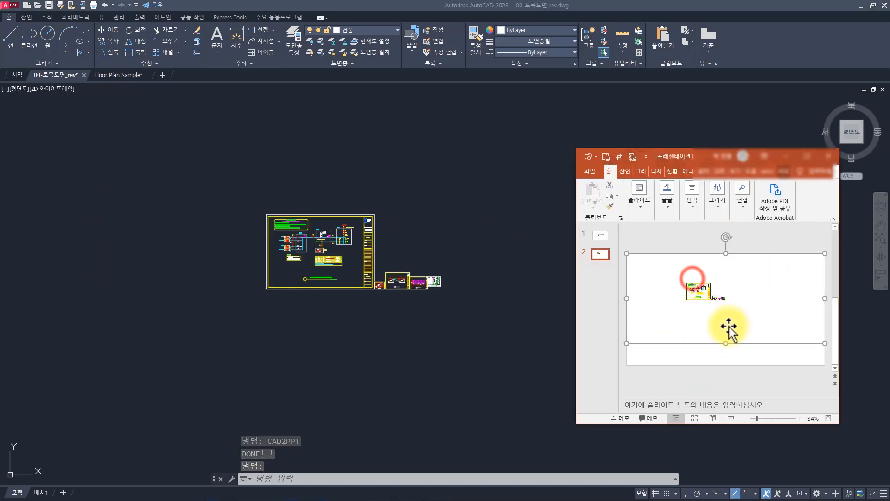
Step: Capture a close view of the structural detail sheets at the row's right end with CAD2PPT, and select the picture in PowerPoint
left_click(431, 173)
scroll(547, 332, "down", 6)
middle_click_drag(747, 348, 297, 278)
scroll(559, 309, "down", 2)
middle_click_drag(793, 306, 449, 298)
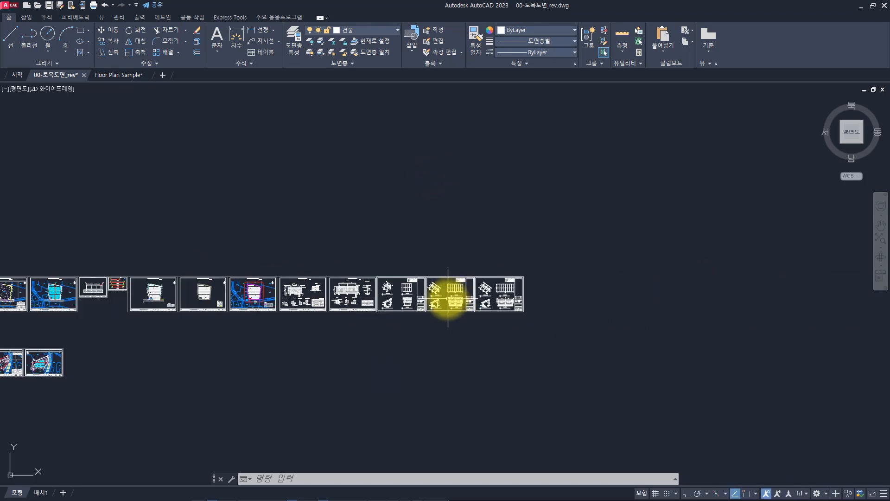
scroll(448, 298, "up", 5)
key("alt+Tab")
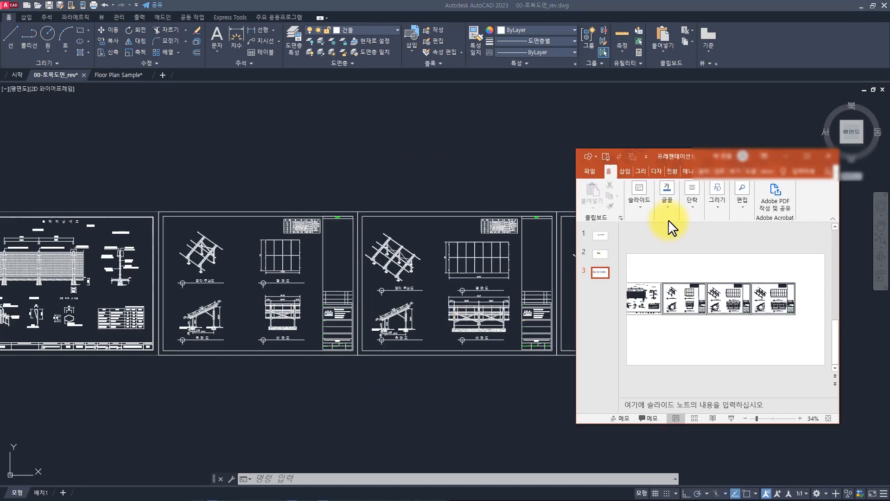
left_click(680, 293)
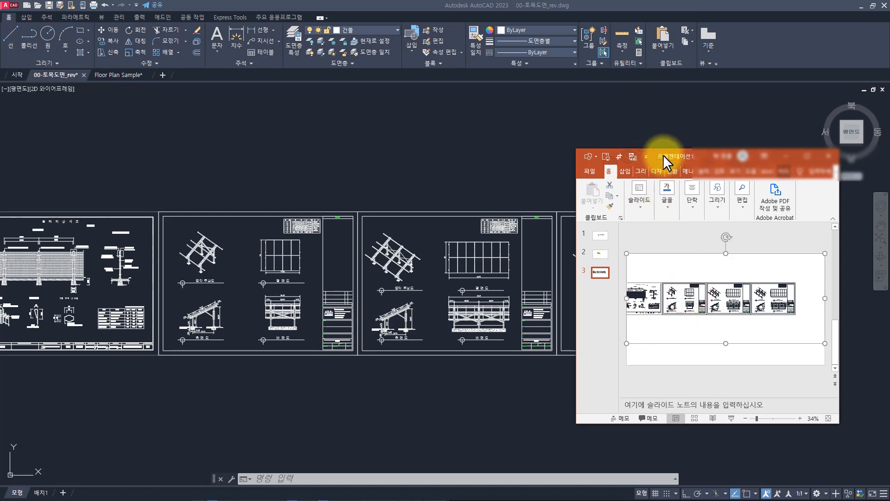
Step: Arrange PowerPoint and AutoCAD side by side, and select slide 3 as the insertion point
left_click_drag(663, 154, 888, 156)
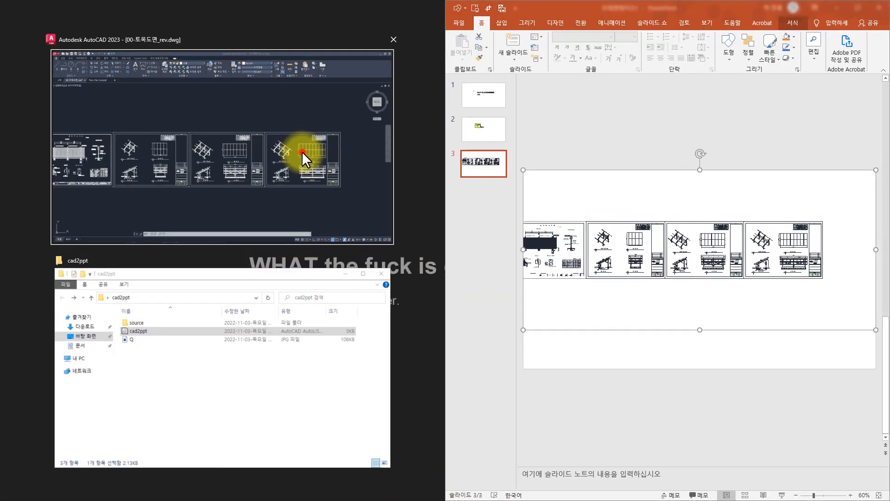
left_click(302, 151)
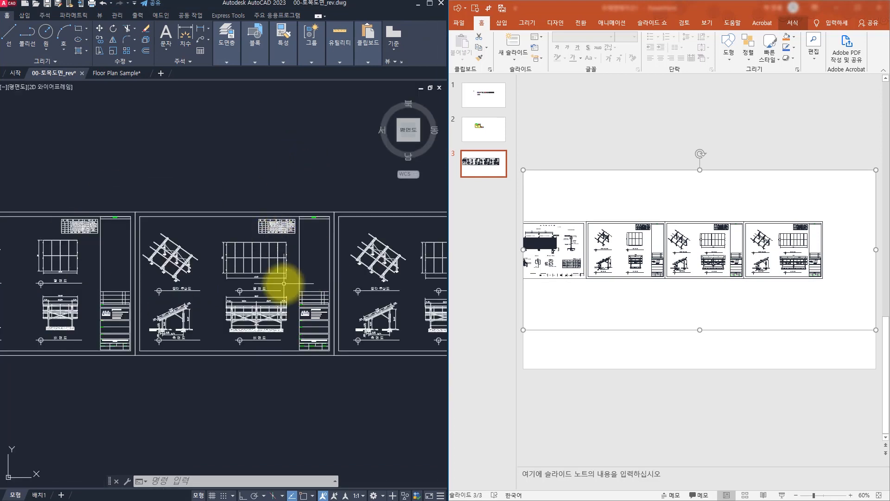
left_click(588, 107)
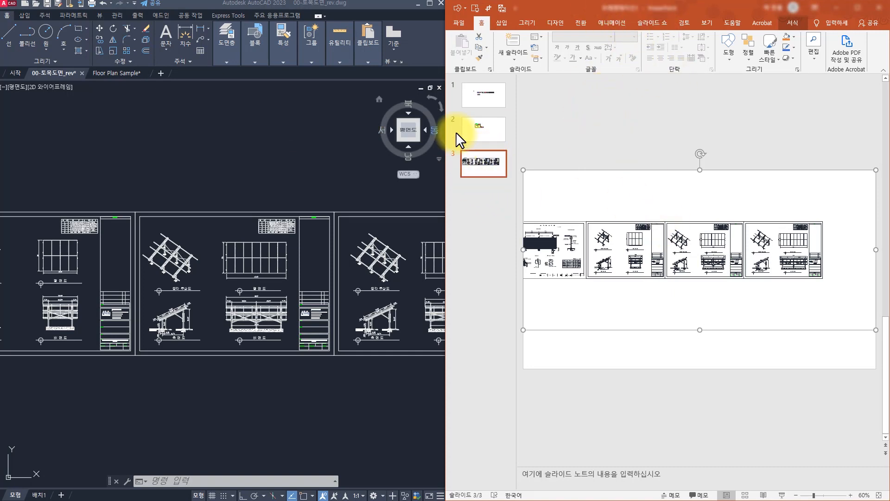
left_click(492, 165)
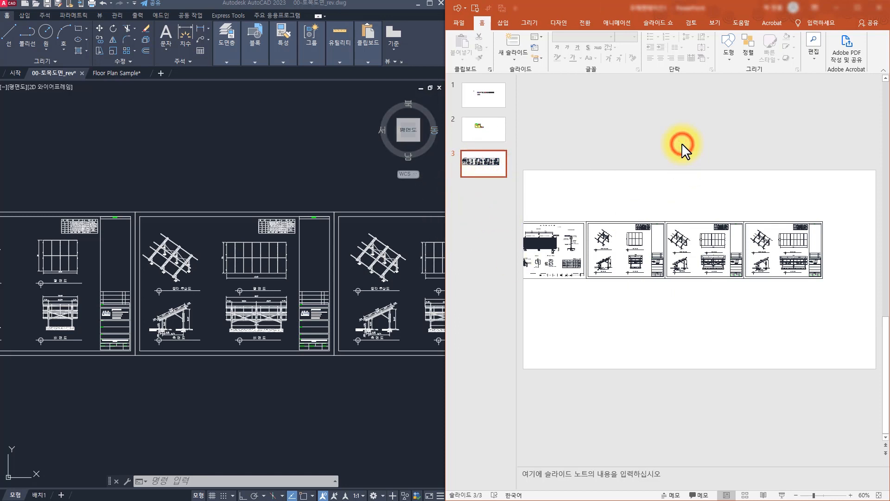
Step: Run CAD2PPT on the current structural detail view to add it as a slide after slide 3
left_click(258, 148)
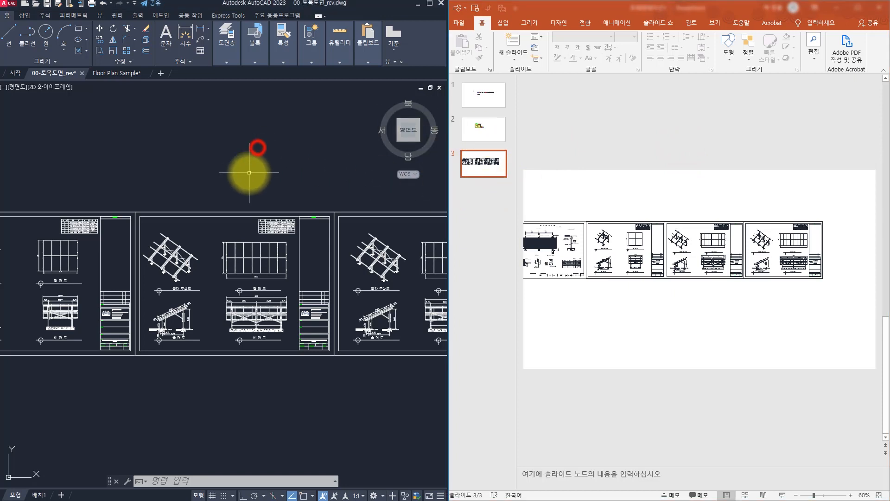
left_click(489, 201)
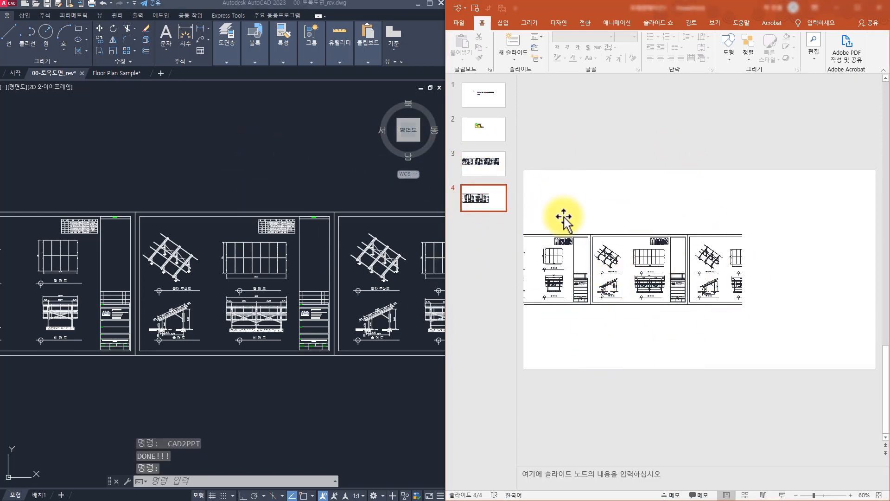
left_click(225, 145)
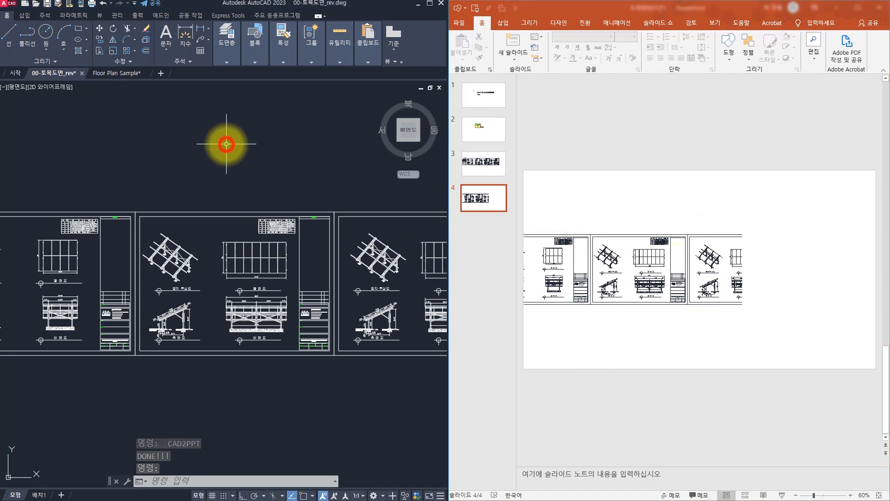
Step: Select slide 1 and capture the 절성토 계획평면도 sheet with CAD2PPT as a new slide after it
left_click(483, 94)
scroll(235, 143, "down", 5)
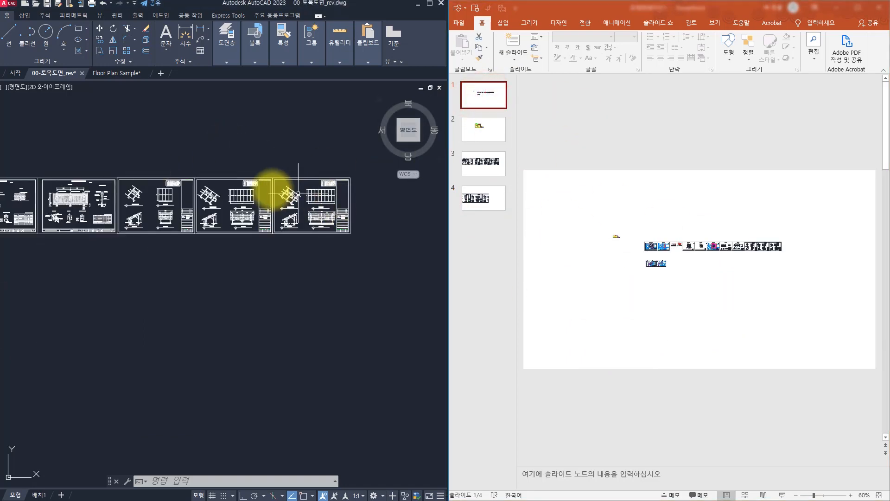
scroll(121, 206, "up", 2)
scroll(98, 211, "up", 6)
middle_click_drag(81, 231, 292, 224)
key("space")
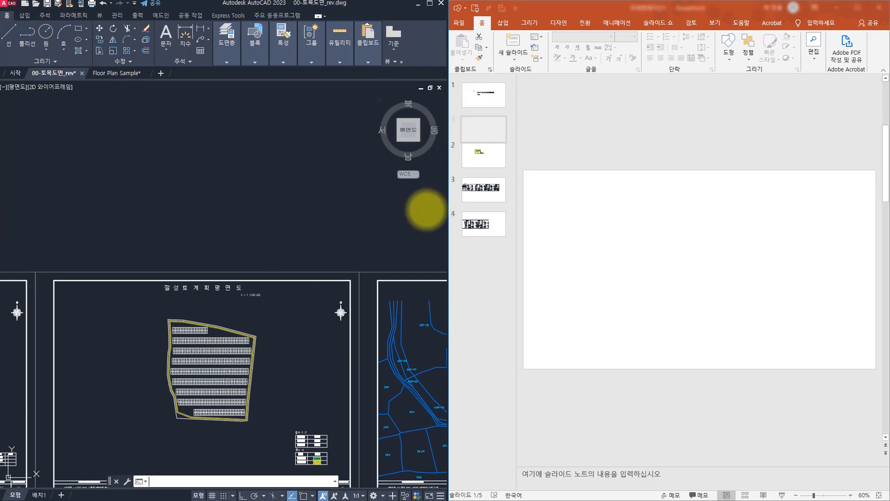
Step: Add two more CAD2PPT slides: the red cross-section sheet with its neighbours, and the site plan with cyan panels beside its section sheet
middle_click_drag(116, 243, 348, 177)
middle_click_drag(93, 226, 405, 226)
key("space")
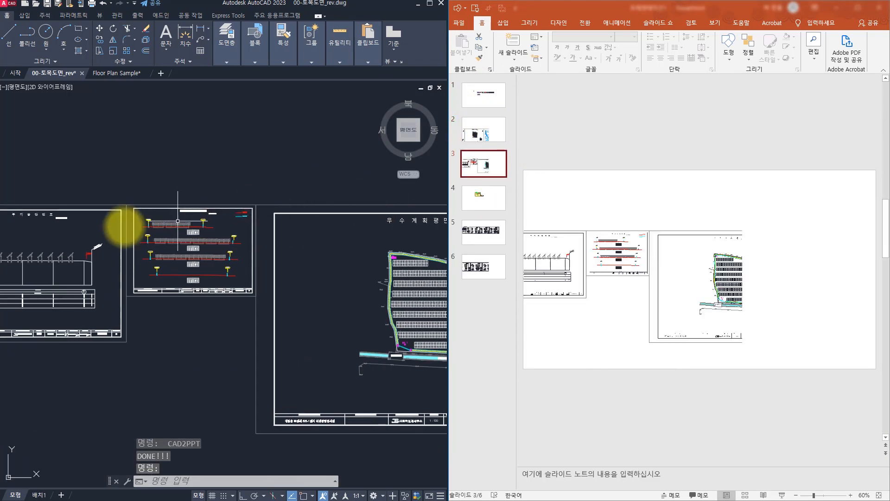
middle_click_drag(123, 224, 427, 206)
key("space")
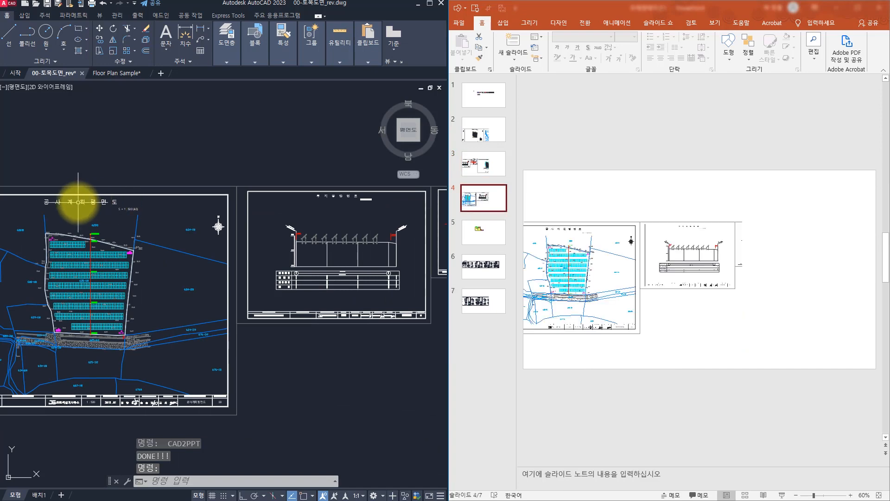
Step: Open the Floor Plan Sample drawing and capture the cyan stepped corner at the plan's upper left with CAD2PPT
left_click(116, 73)
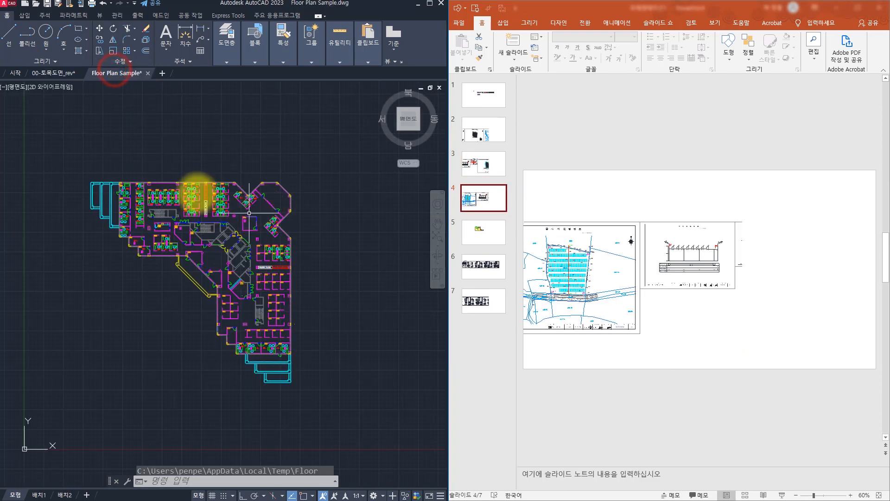
scroll(202, 221, "up", 5)
key("Return")
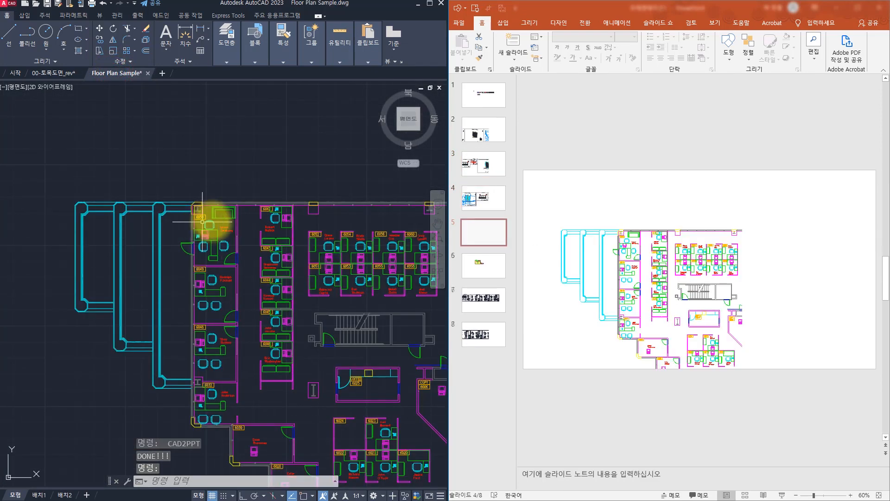
Step: Capture the octagonal room at the floor plan's upper right as another slide with CAD2PPT
scroll(342, 278, "down", 4)
scroll(320, 222, "up", 5)
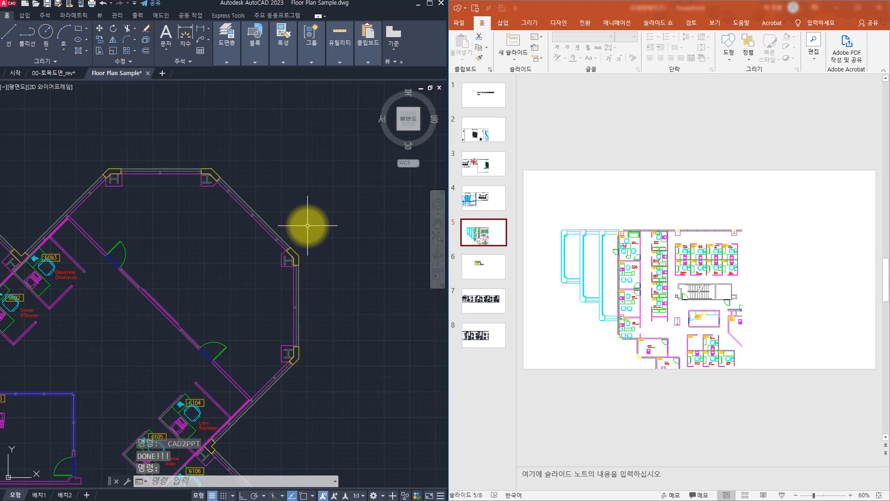
key("Return")
Step: Select slide 8 and capture the floor plan area around rooms 6100 and 6001 with CAD2PPT as a slide after it
middle_click_drag(80, 319, 306, 218)
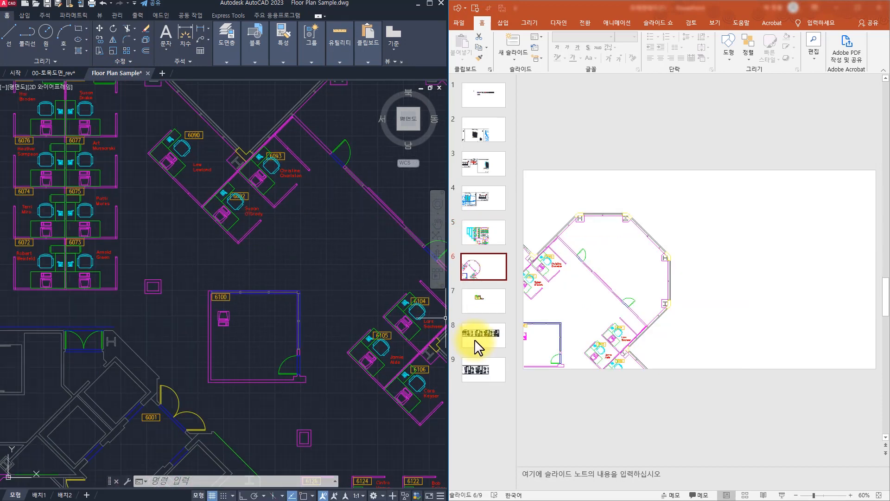
left_click(483, 334)
left_click(469, 334)
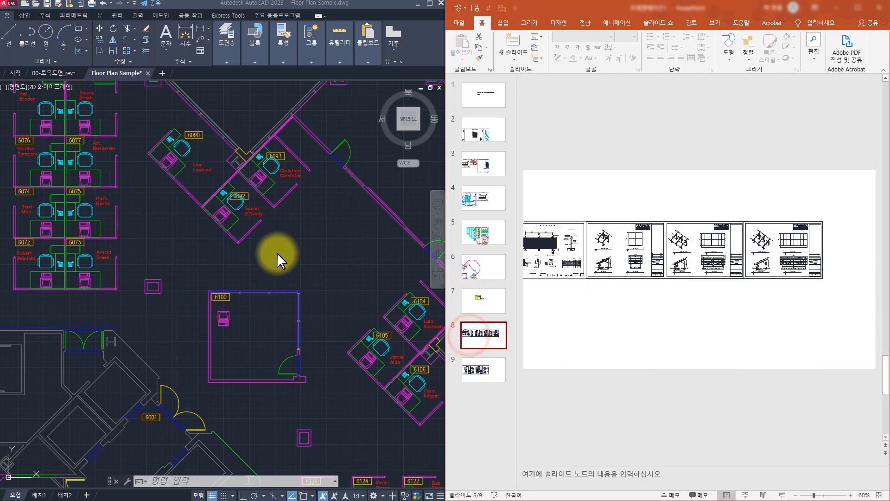
middle_click_drag(245, 278, 295, 189)
key("Return")
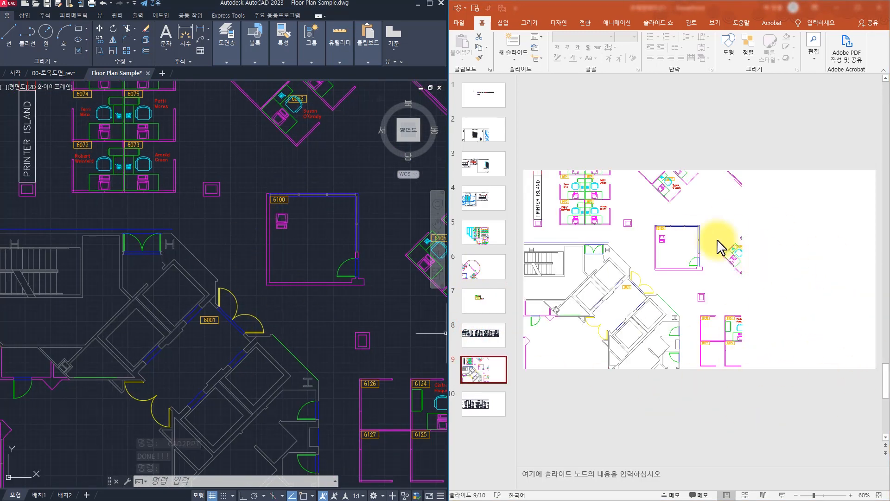
left_click(304, 249)
left_click(309, 247)
scroll(311, 258, "down", 4)
middle_click_drag(362, 254, 273, 269)
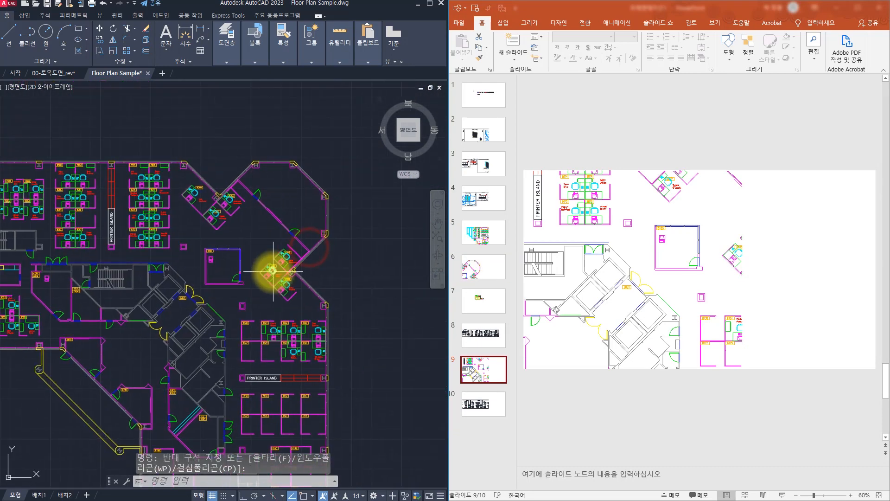
middle_click_drag(334, 263, 212, 269)
middle_click_drag(153, 316, 351, 240)
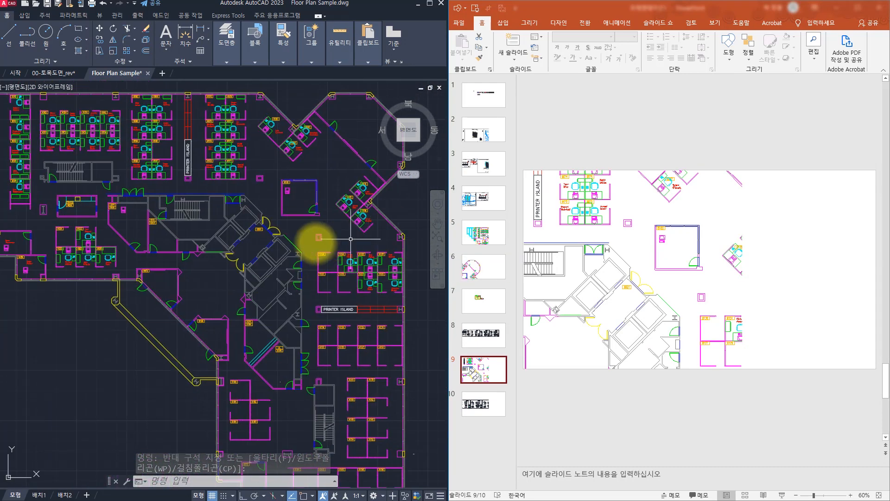
scroll(248, 227, "down", 2)
Step: Crop slide 9's picture to its lower-left part, about 9.96 cm high by 11.19 cm wide, and enlarge it to about 23.69 × 26.6 cm
left_click(657, 239)
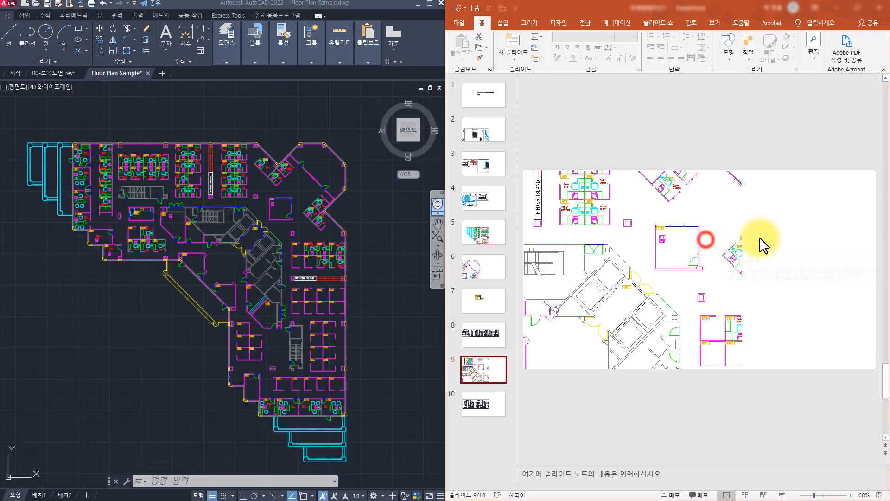
left_click(672, 227)
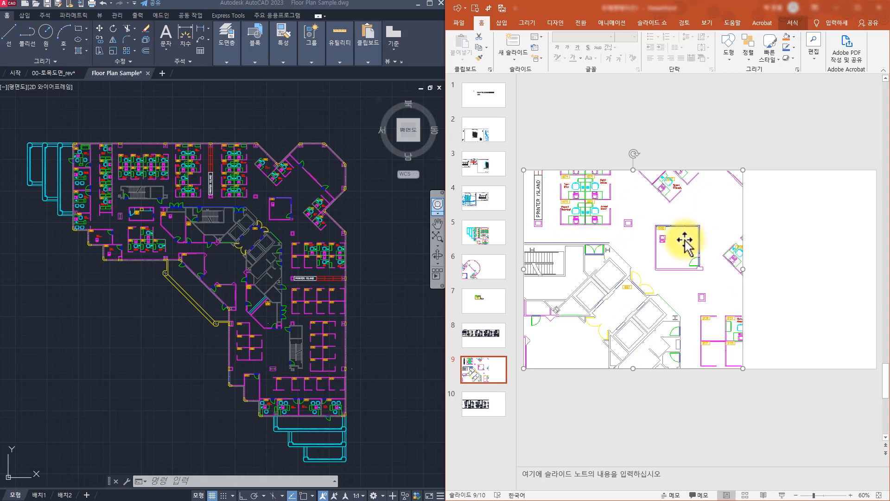
left_click(793, 22)
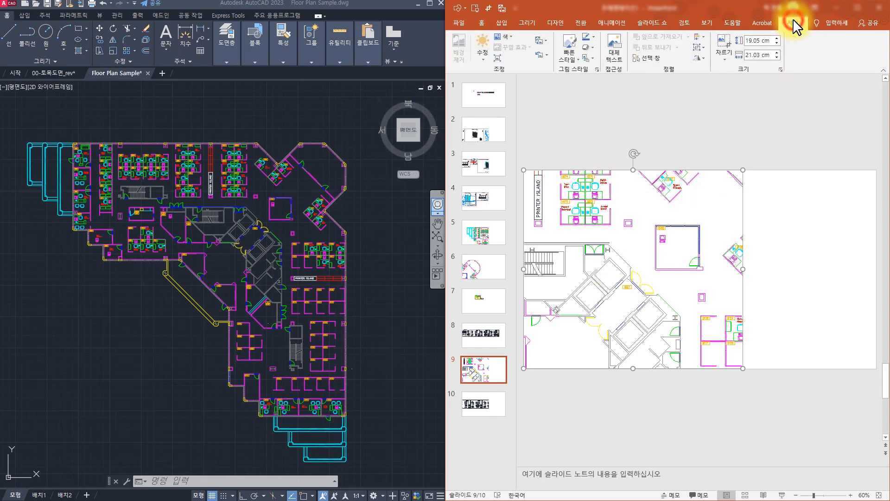
left_click(724, 57)
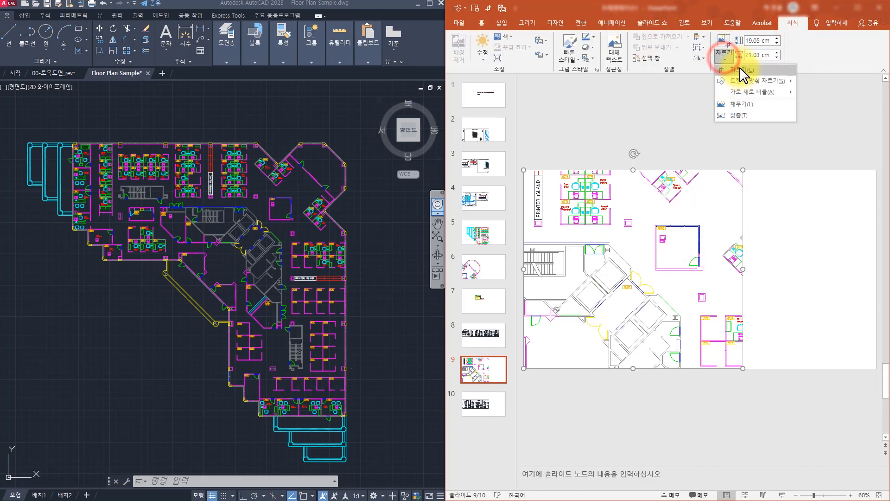
left_click(740, 69)
left_click_drag(737, 174, 640, 265)
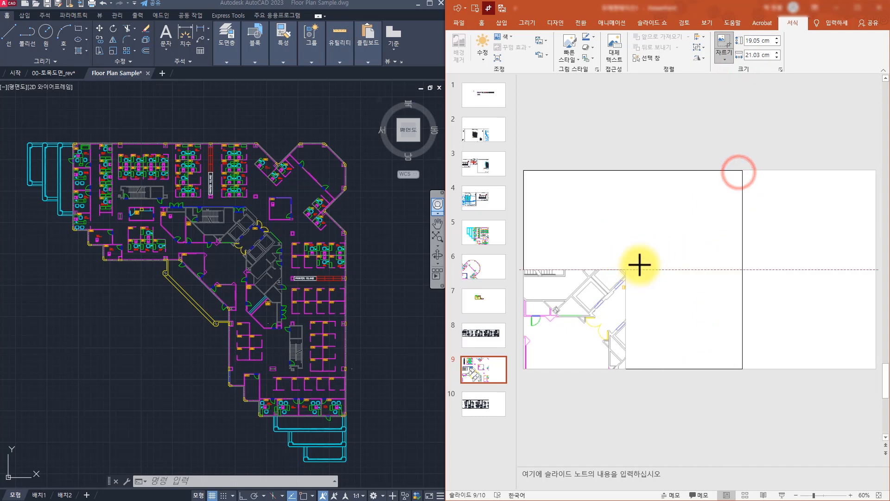
left_click(802, 203)
left_click(578, 296)
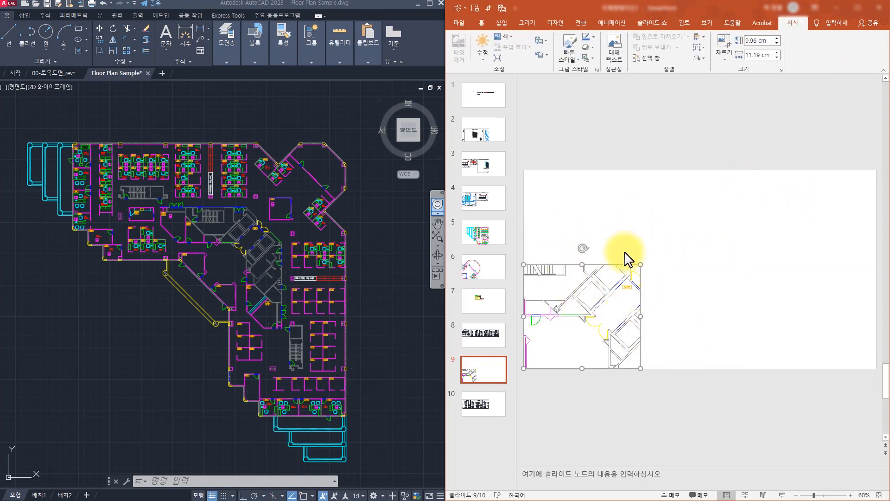
left_click_drag(641, 265, 801, 152)
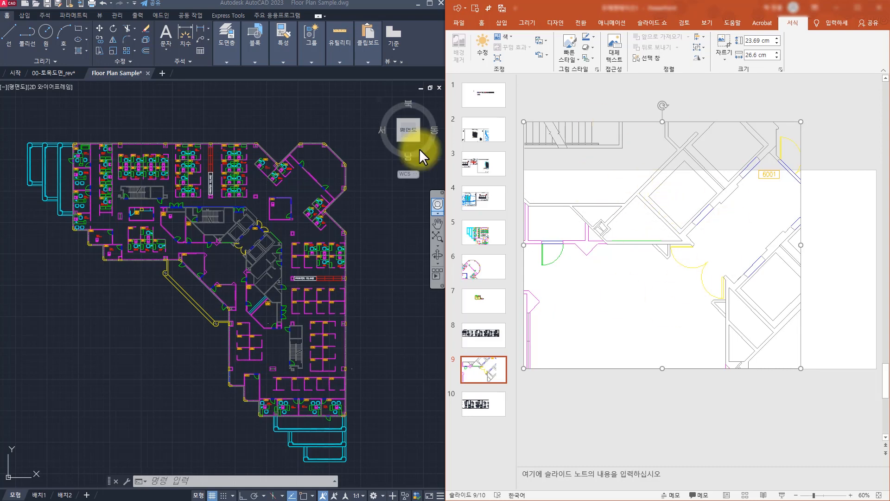
Step: Switch to the 00-토목도면_rev drawing and capture the cyan-panel site plan with its neighbouring section sheets using CAD2PPT as a slide after slide 9
left_click(49, 72)
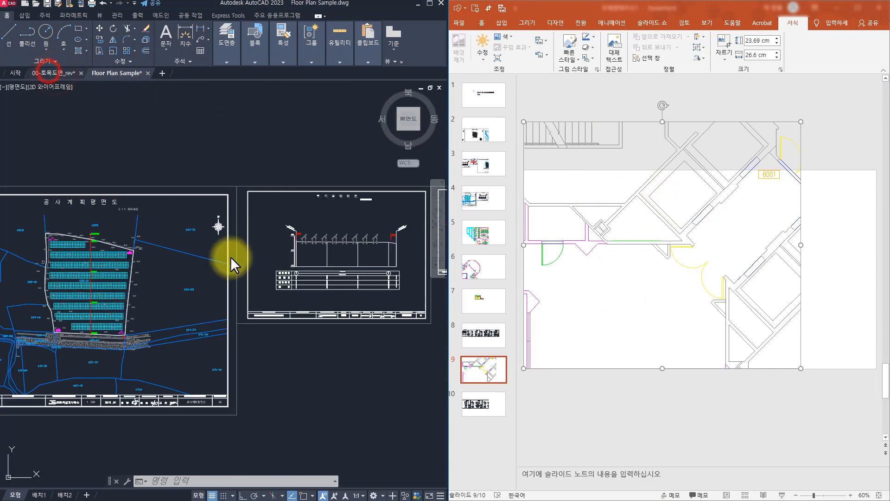
scroll(162, 262, "down", 2)
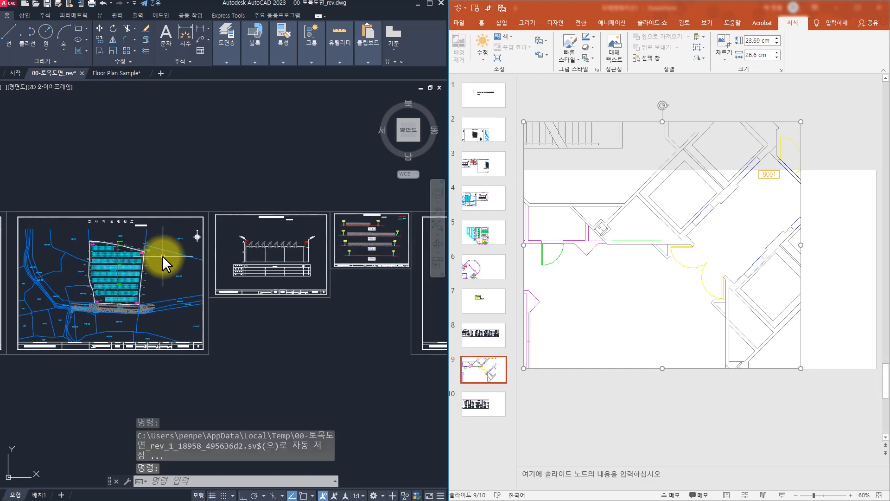
scroll(163, 256, "down", 3)
key("Escape")
key("Escape")
key("Escape")
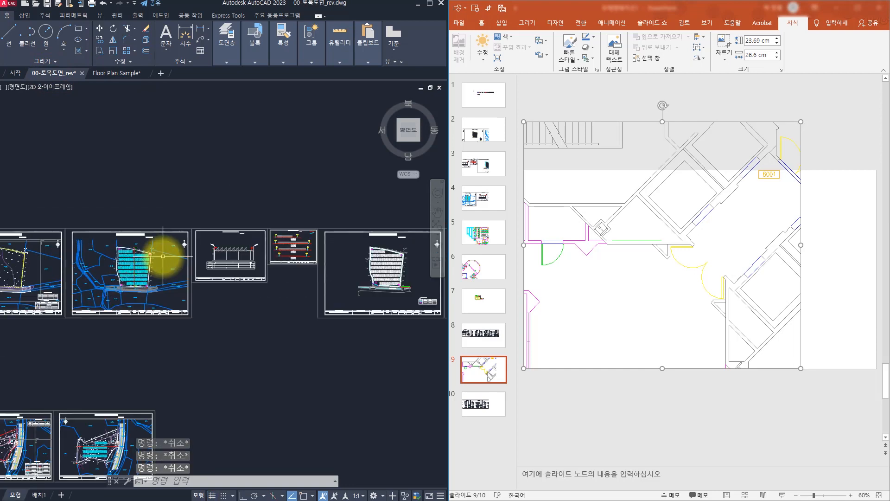
scroll(204, 246, "up", 5)
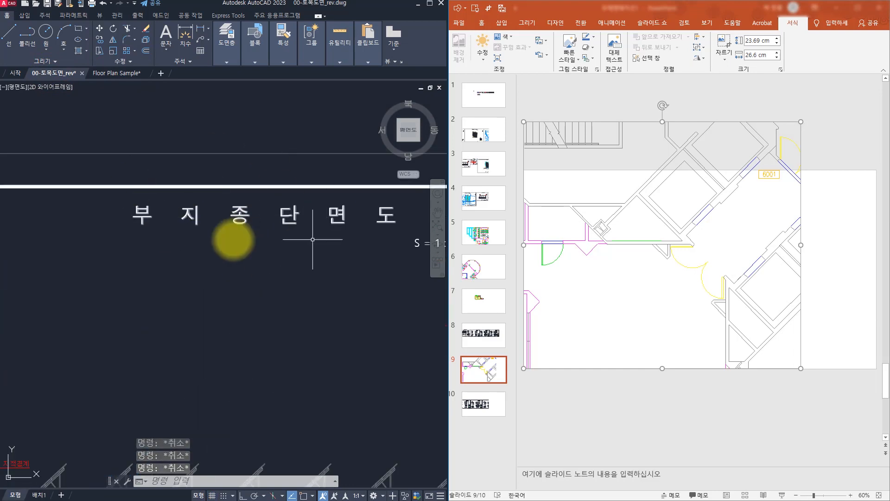
scroll(257, 269, "down", 4)
scroll(257, 273, "down", 2)
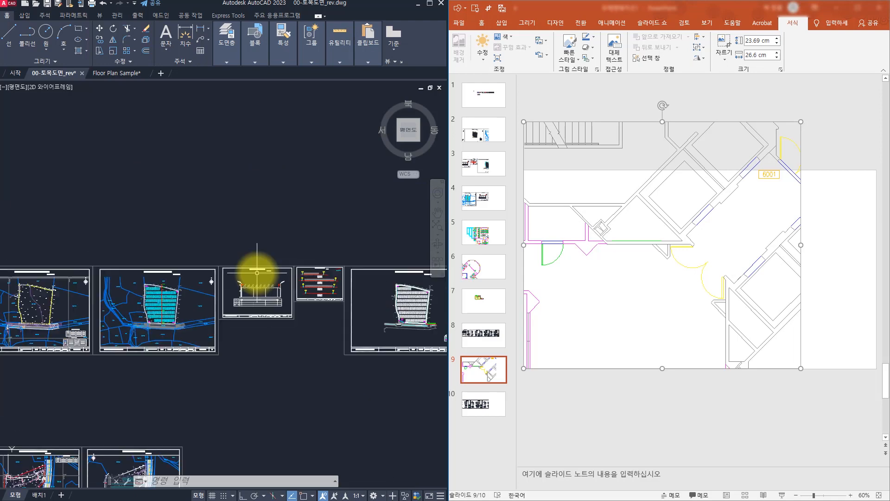
scroll(215, 209, "up", 4)
scroll(199, 214, "down", 2)
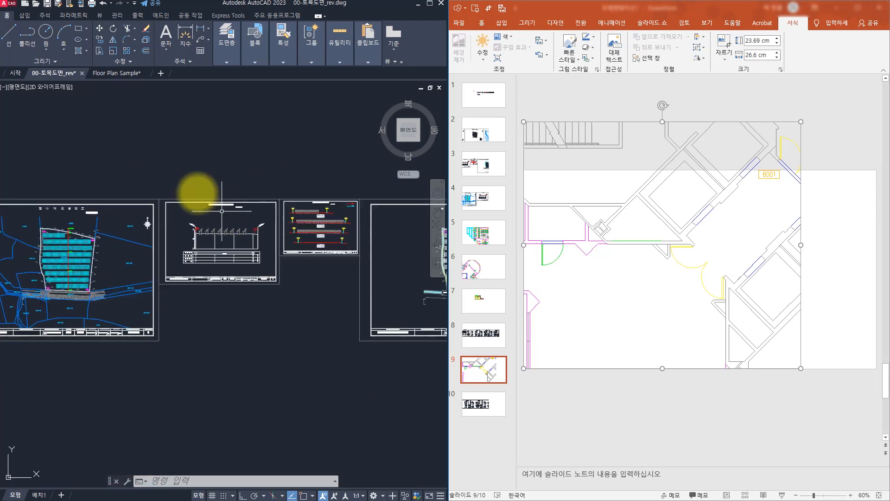
left_click(286, 200)
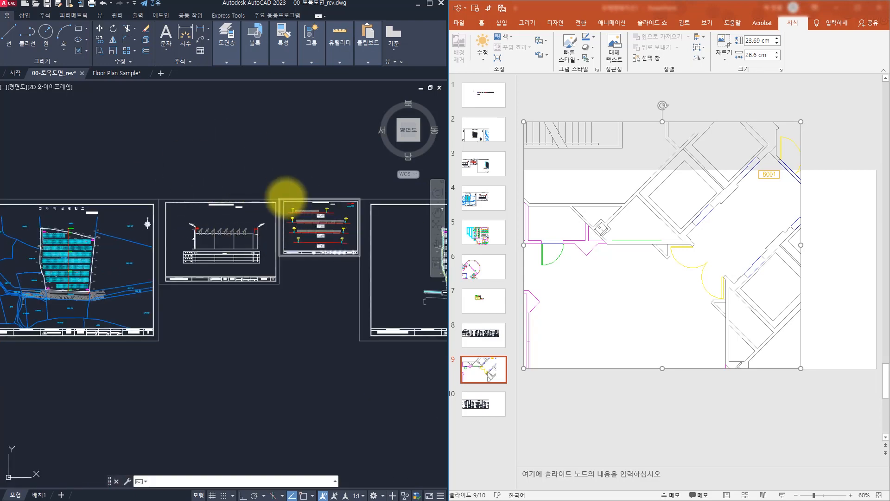
Step: Crop slide 10's picture to a tiny piece of the site plan's title block and enlarge it to about 22.19 × 24.8 cm
left_click(662, 242)
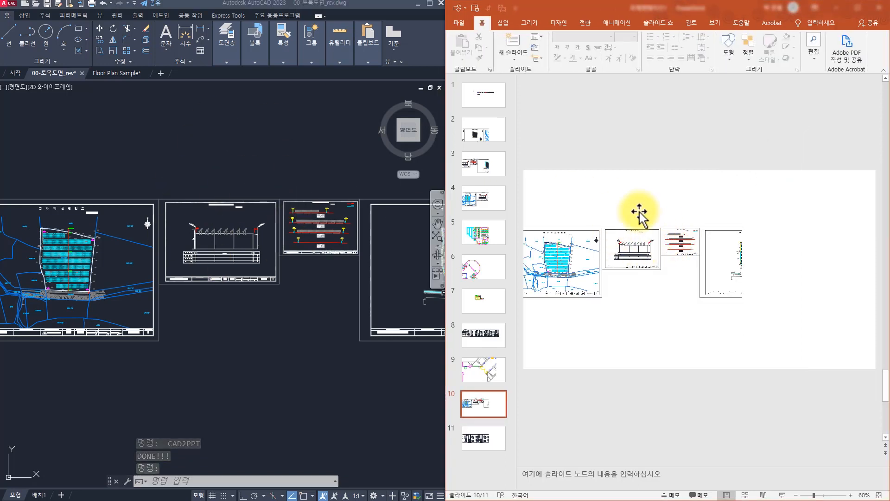
left_click(669, 232)
left_click(794, 23)
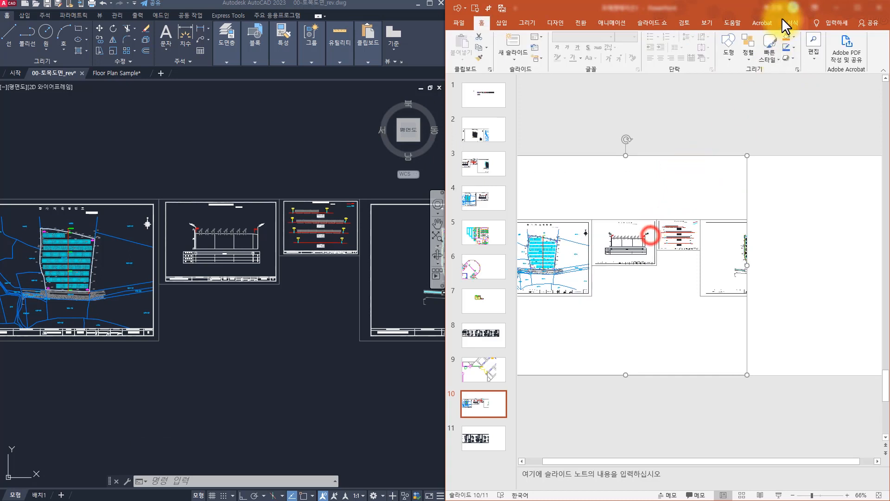
left_click(790, 22)
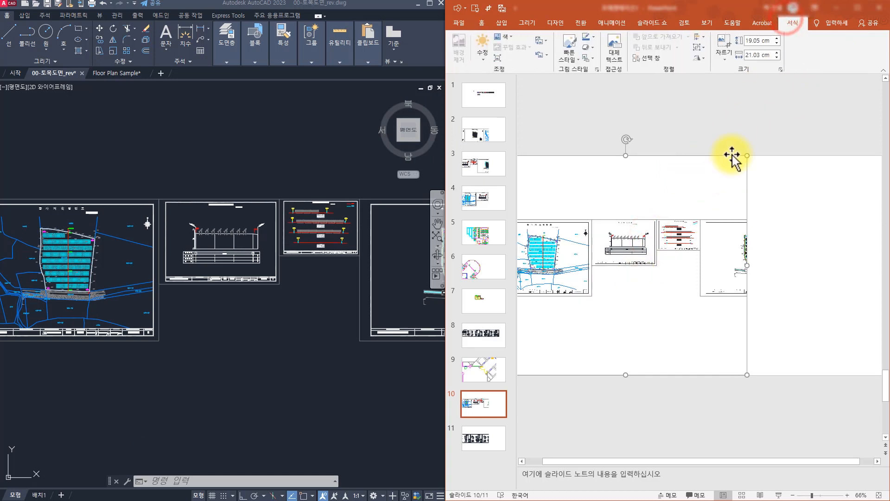
left_click(723, 43)
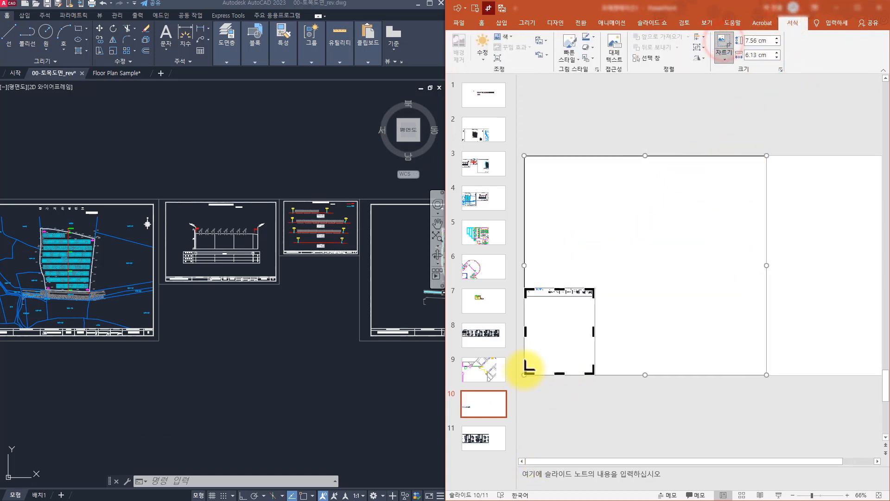
left_click_drag(526, 370, 578, 301)
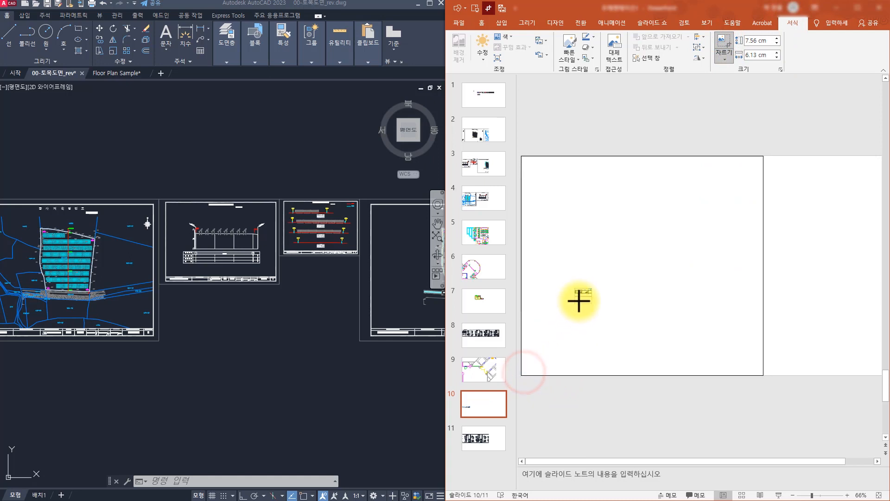
left_click(588, 399)
left_click_drag(583, 287, 806, 185)
Step: Examine the lettering and line edges of the enlarged title-block crop on slide 10 up close, across its full width
scroll(566, 243, "up", 3, "ctrl")
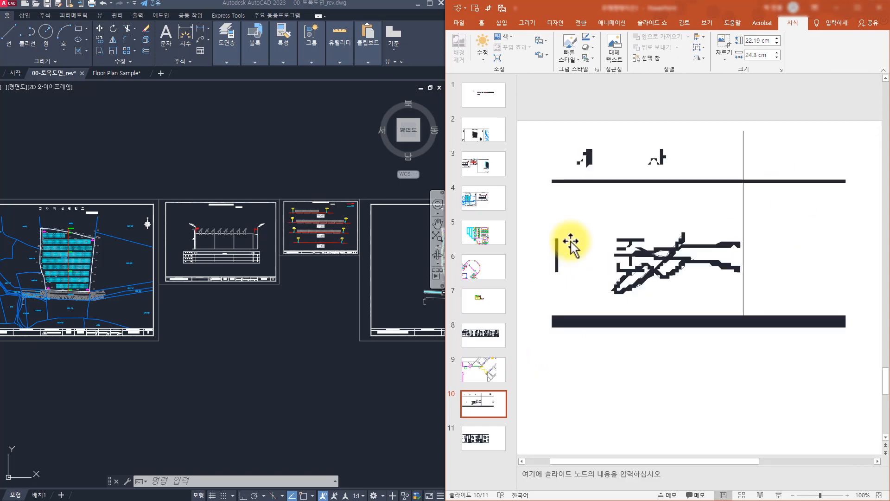
scroll(640, 234, "up", 2, "ctrl")
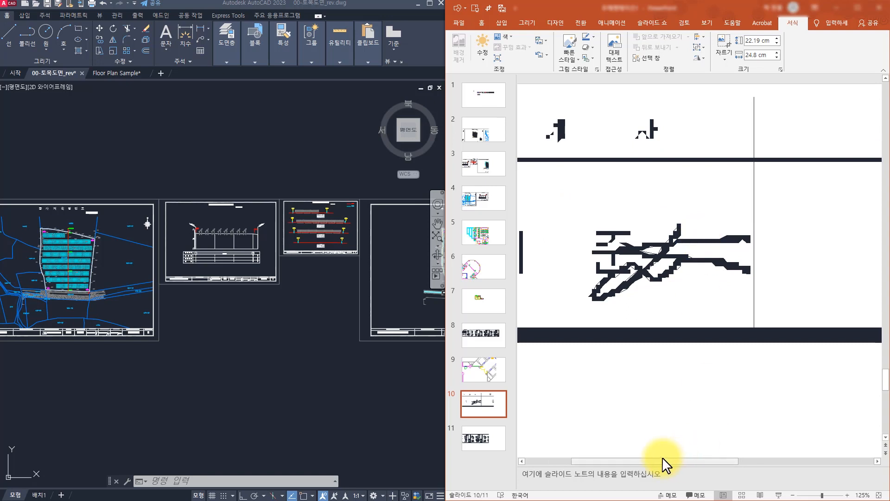
left_click_drag(662, 460, 620, 466)
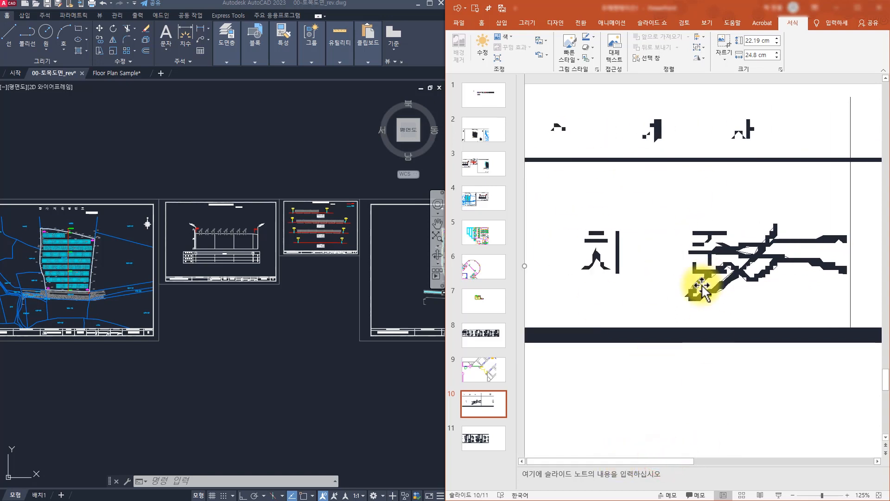
scroll(675, 290, "down", 2, "ctrl")
left_click_drag(686, 463, 830, 450)
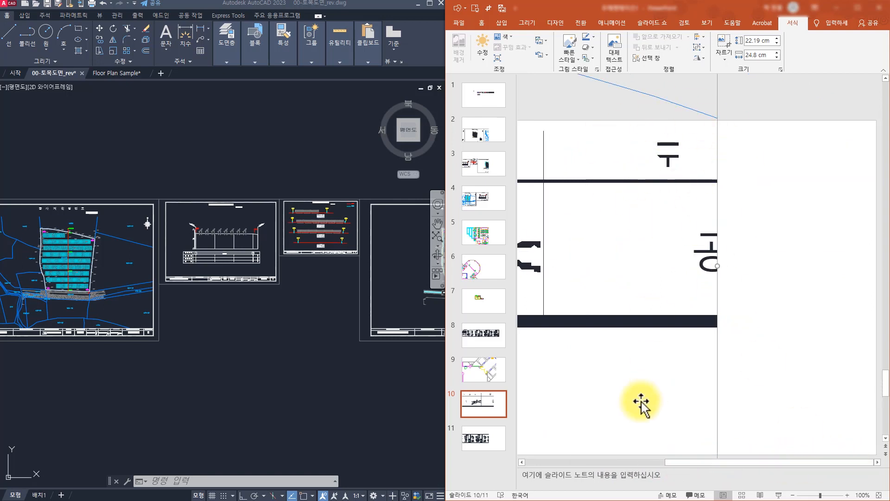
scroll(742, 274, "down", 3, "ctrl")
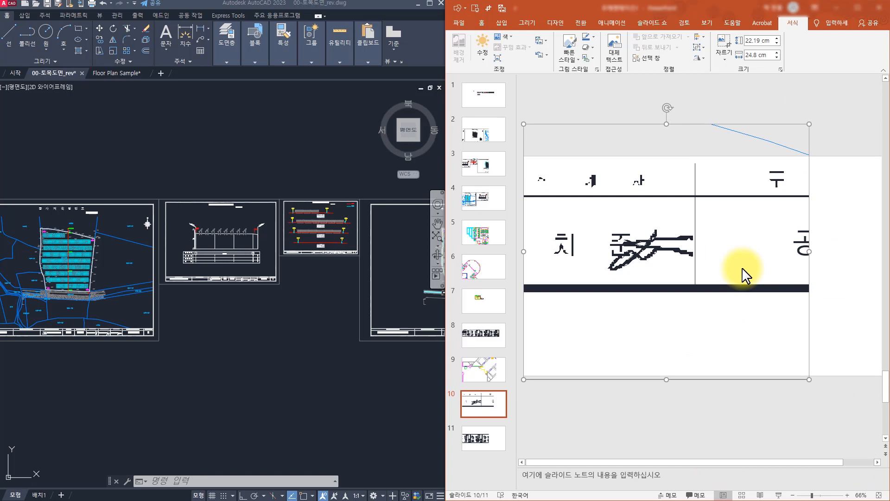
Step: Shrink the cropped title-block picture on slide 10 to about 20.2 cm high by 22.58 cm wide
left_click(744, 110)
left_click(775, 162)
left_click_drag(808, 125, 781, 147)
left_click(726, 112)
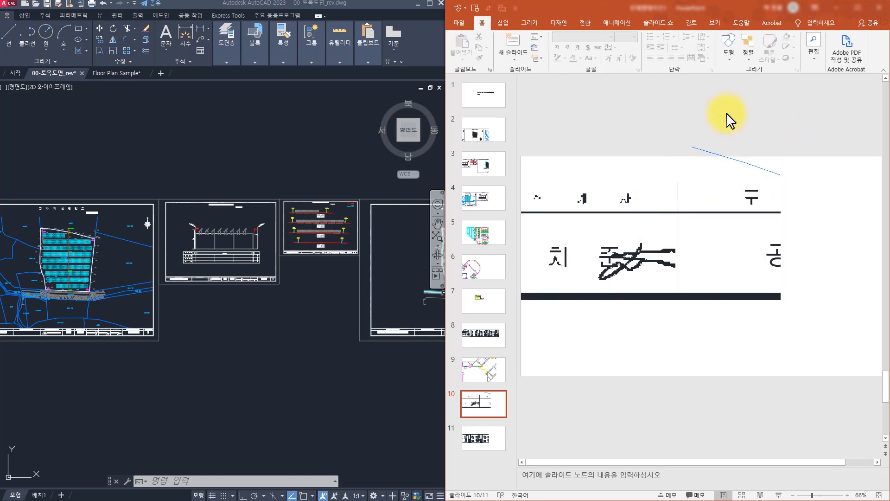
Step: Save slide 10's picture as a JPEG file named 그림1 in the 사진 folder
left_click(658, 218)
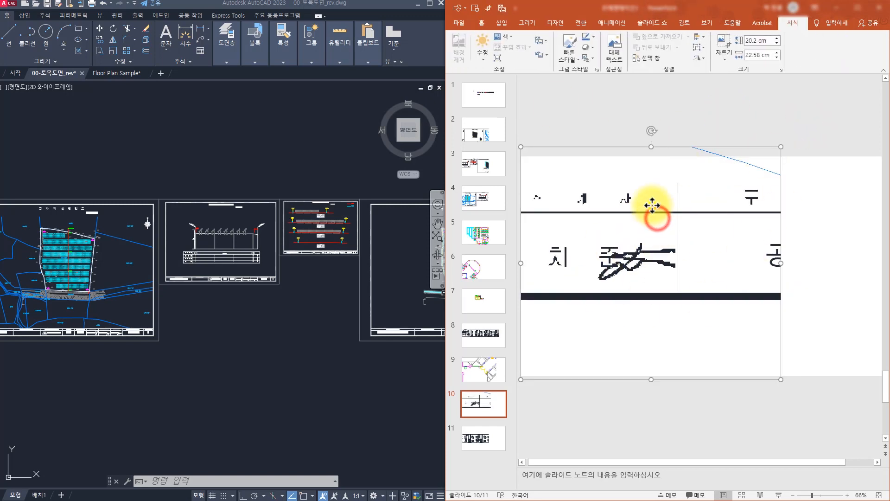
right_click(652, 205)
left_click(682, 328)
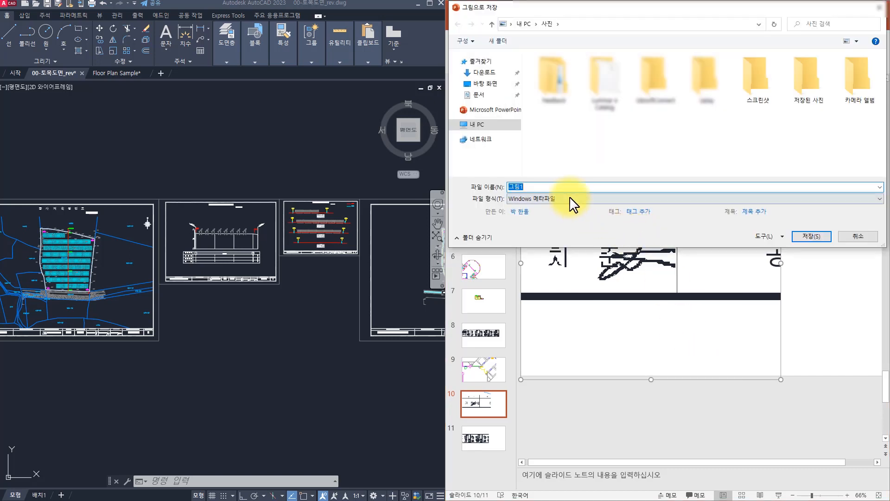
left_click(556, 199)
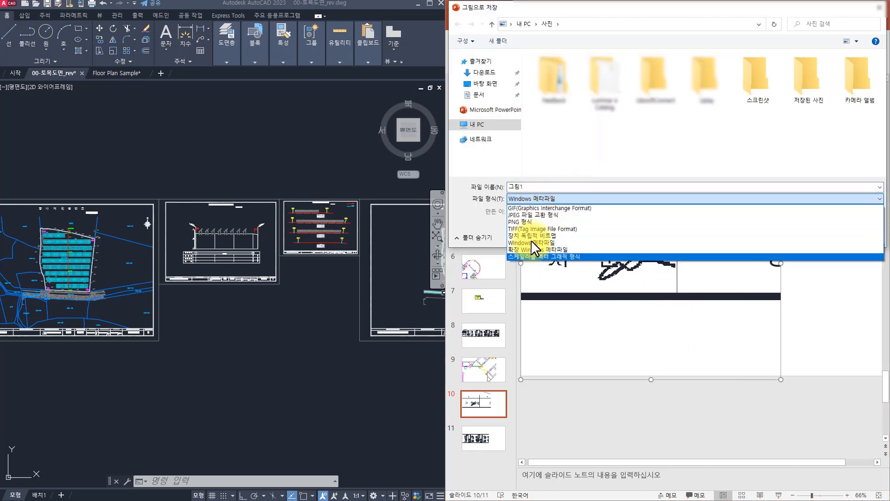
left_click(531, 214)
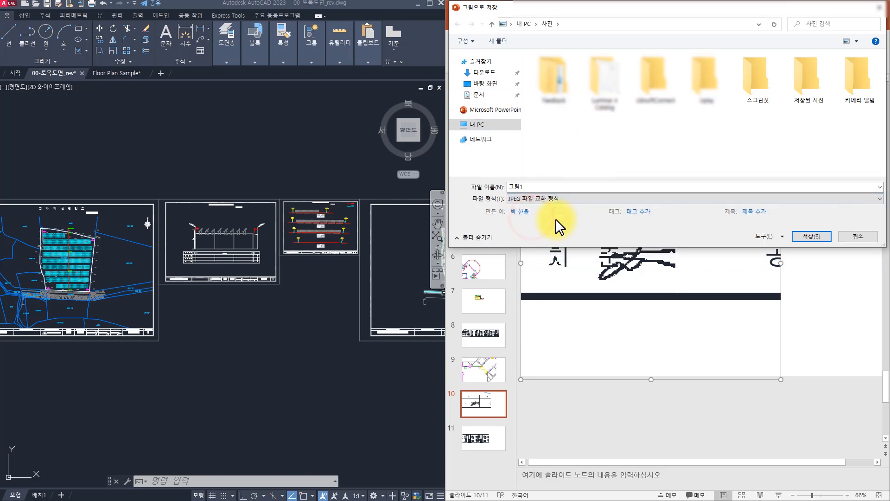
left_click(810, 237)
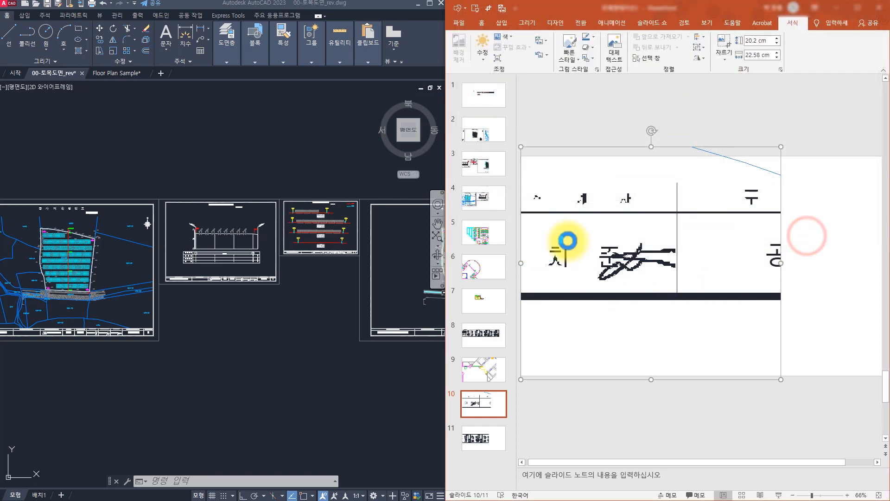
left_click(638, 101)
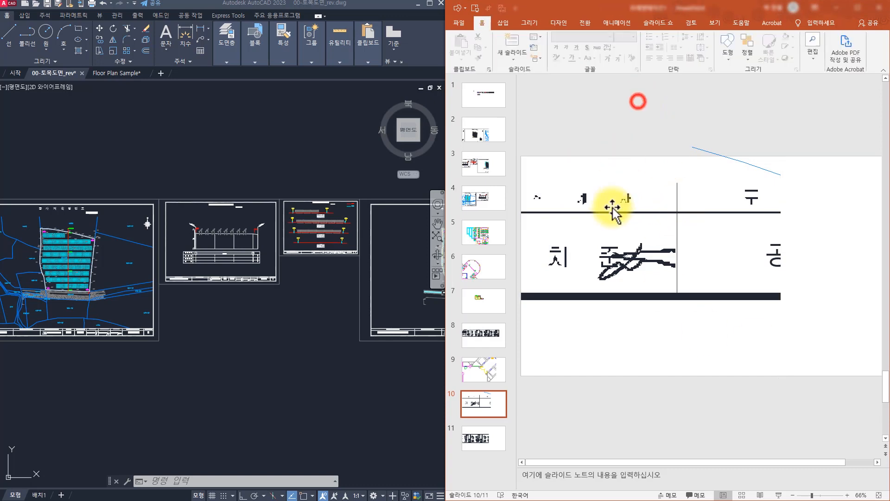
left_click(533, 119)
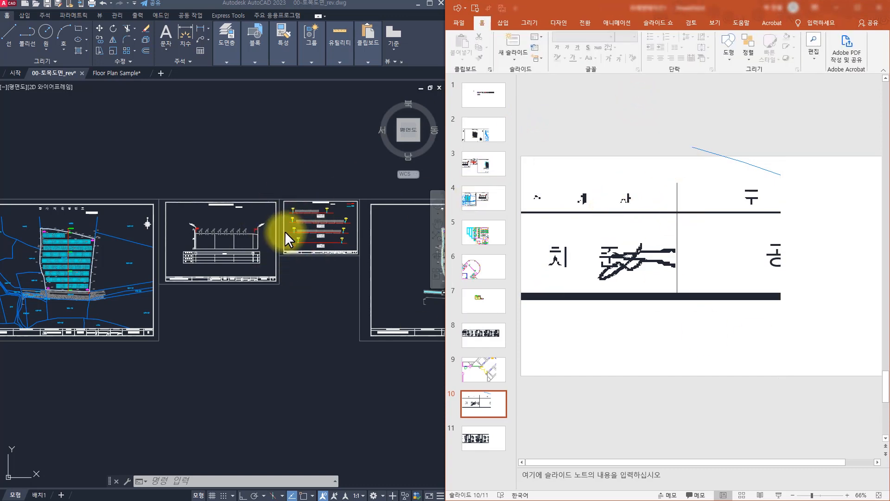
middle_click_drag(246, 261, 269, 281)
key("Escape")
key("Escape")
type("W")
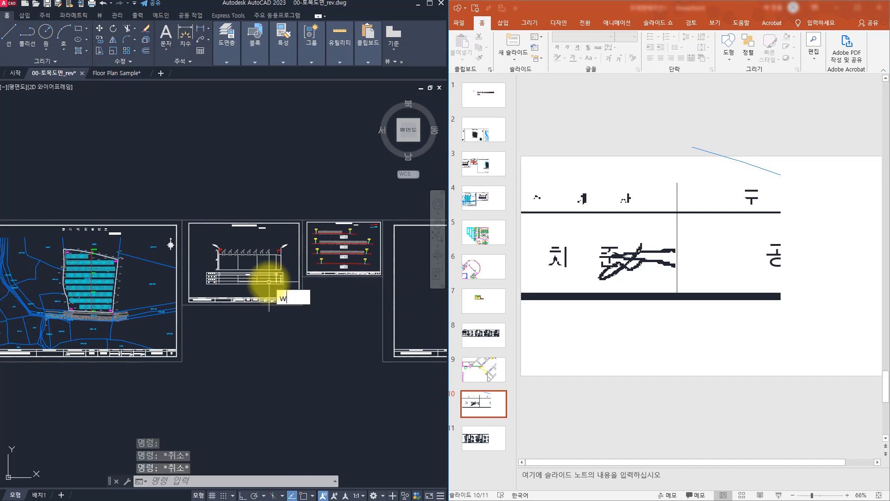
type("mfout")
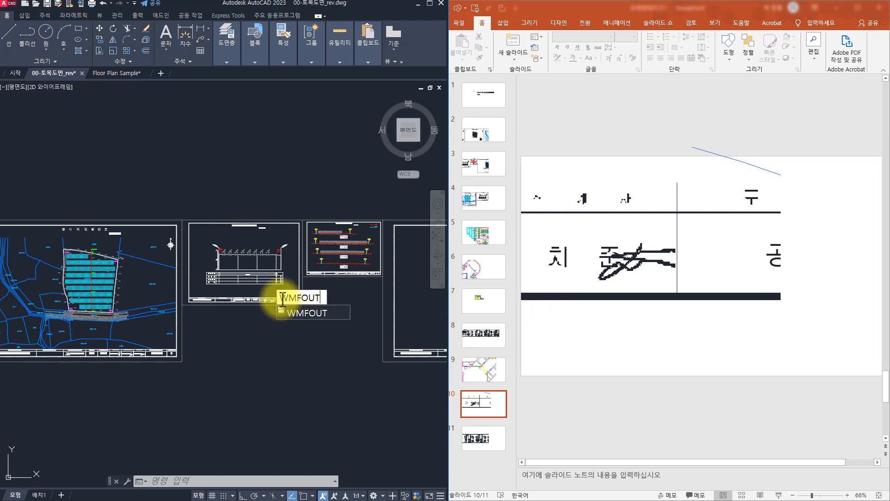
left_click(310, 298)
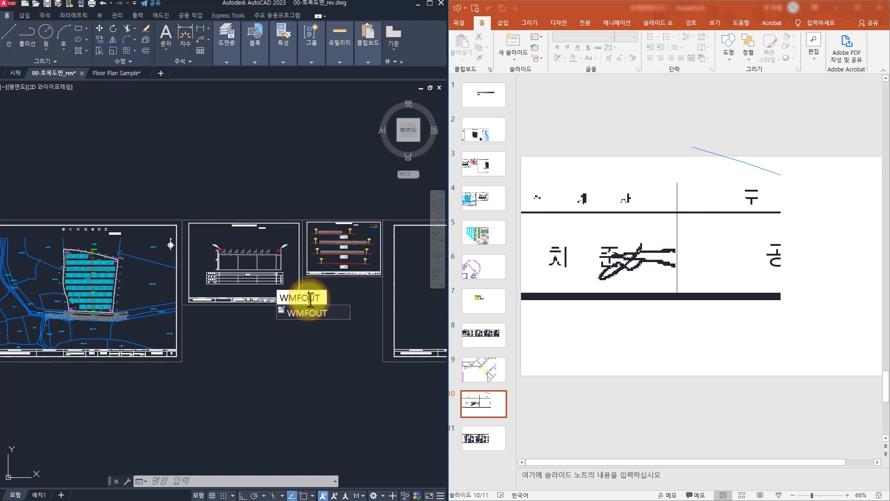
double_click(309, 297)
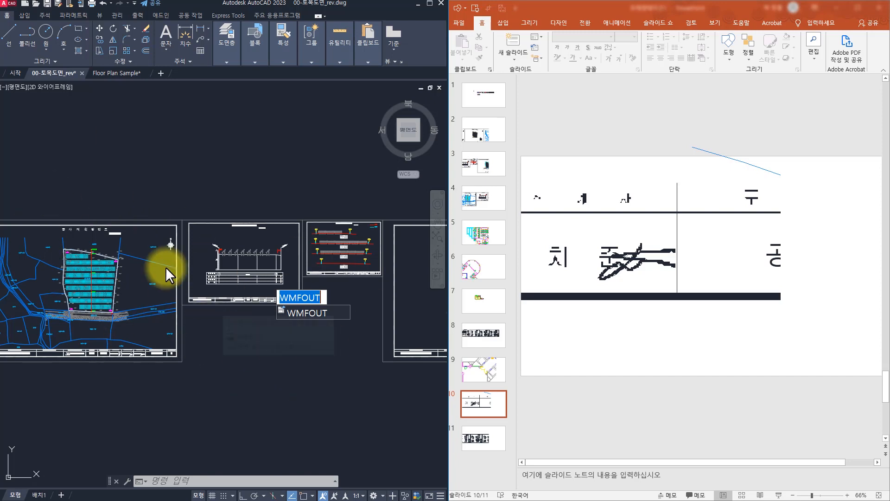
left_click(340, 351)
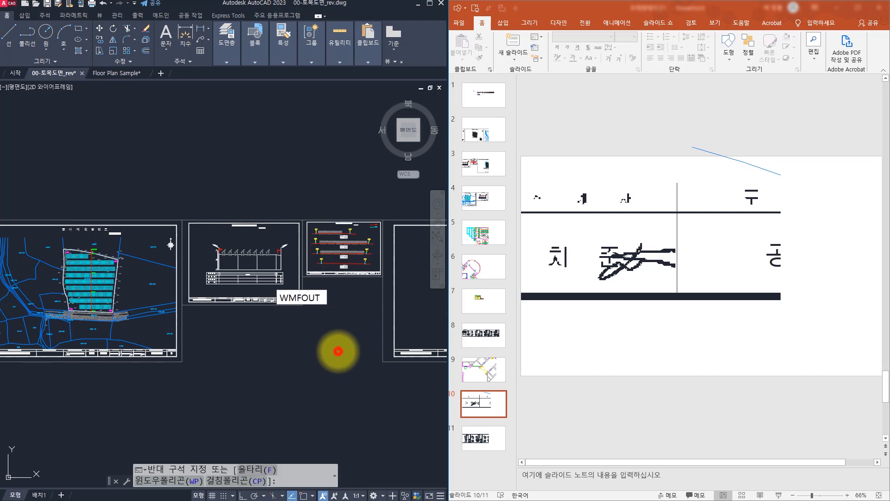
key("Escape")
key("Escape")
key("Escape")
Step: Switch to PowerPoint and recolor slide 3's drawing picture with the grayscale variation
left_click(643, 208)
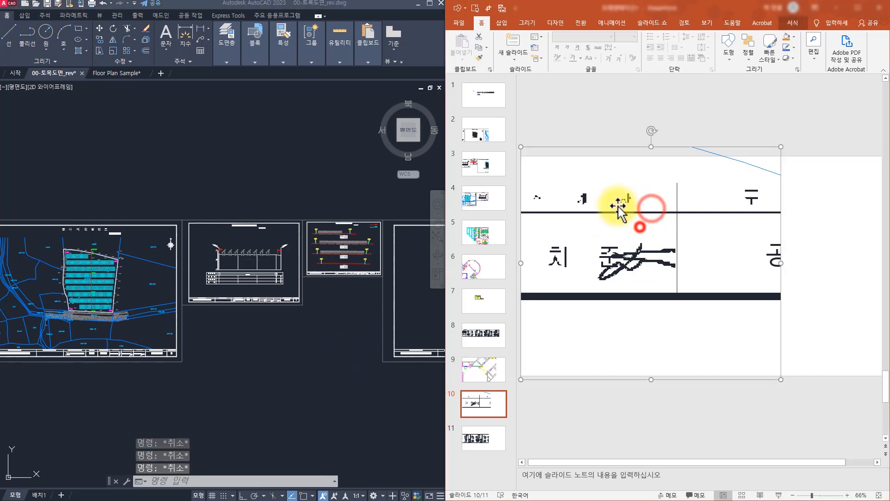
left_click(797, 23)
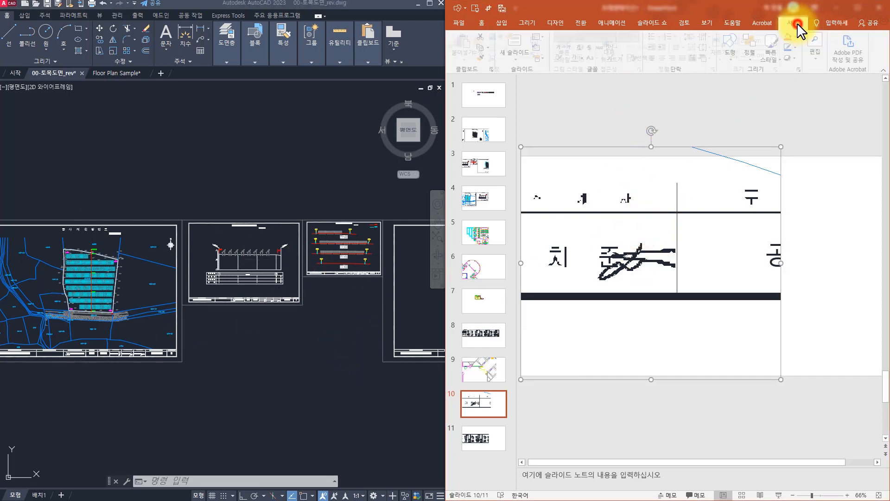
left_click(478, 170)
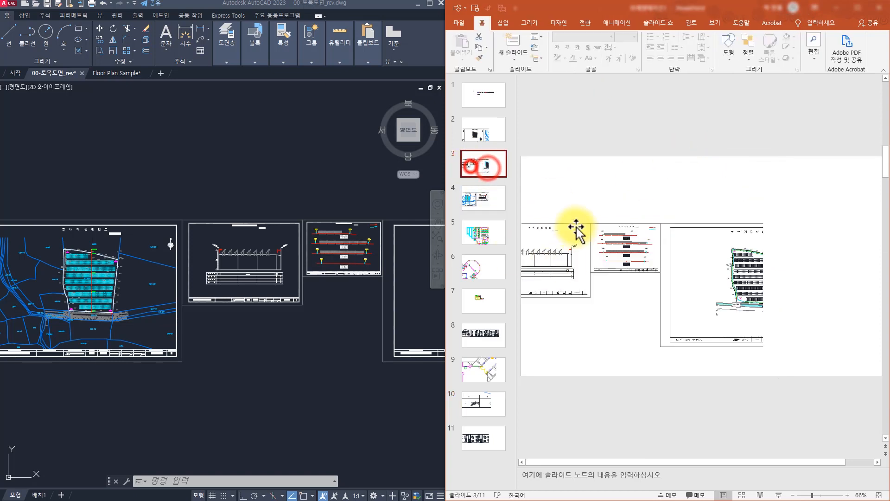
left_click(581, 282)
left_click(786, 22)
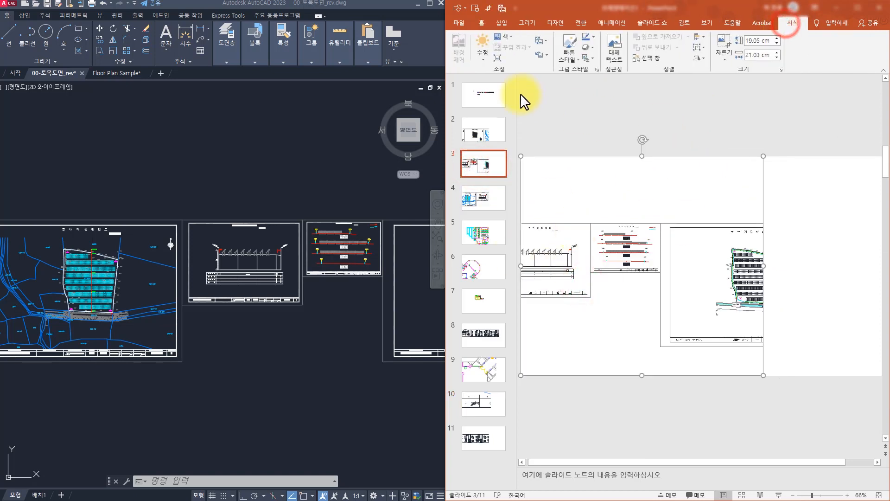
left_click(510, 35)
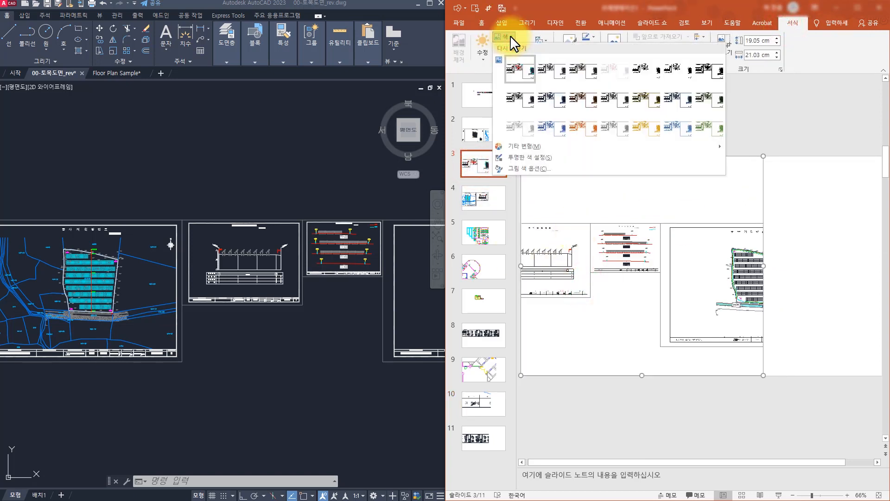
left_click(558, 63)
Step: Recolor slide 5's floor plan picture with the dark variation that draws its lines in black
left_click(470, 226)
double_click(680, 253)
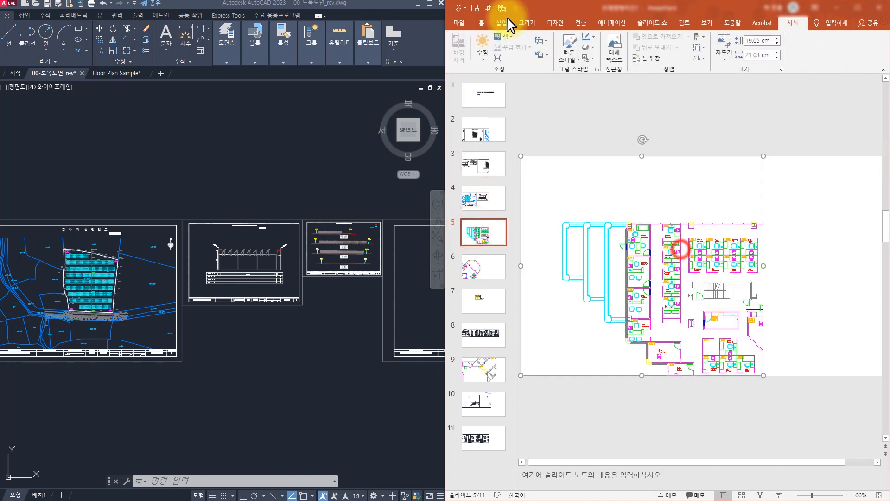
left_click(503, 35)
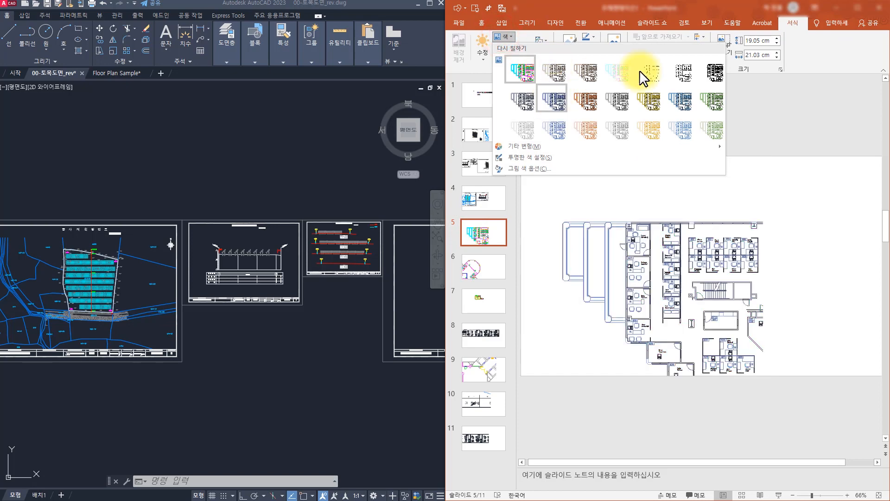
left_click(527, 102)
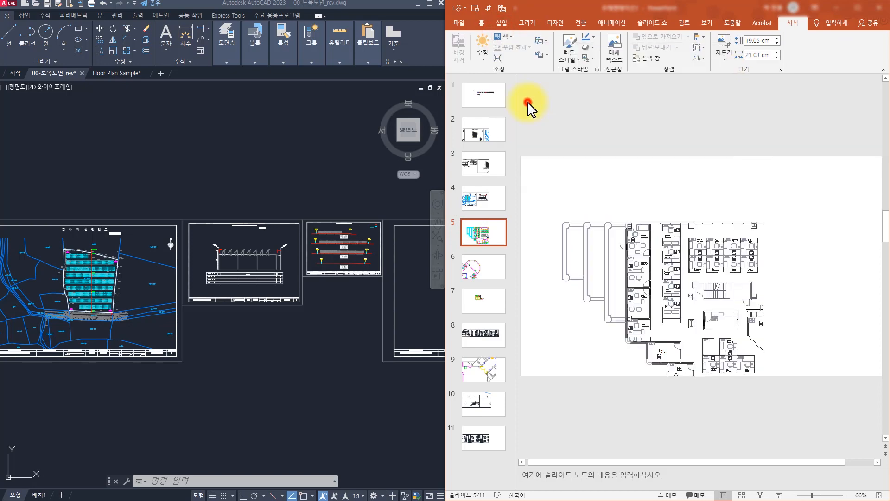
left_click(782, 256)
left_click(210, 176)
key("Escape")
key("Escape")
key("Escape")
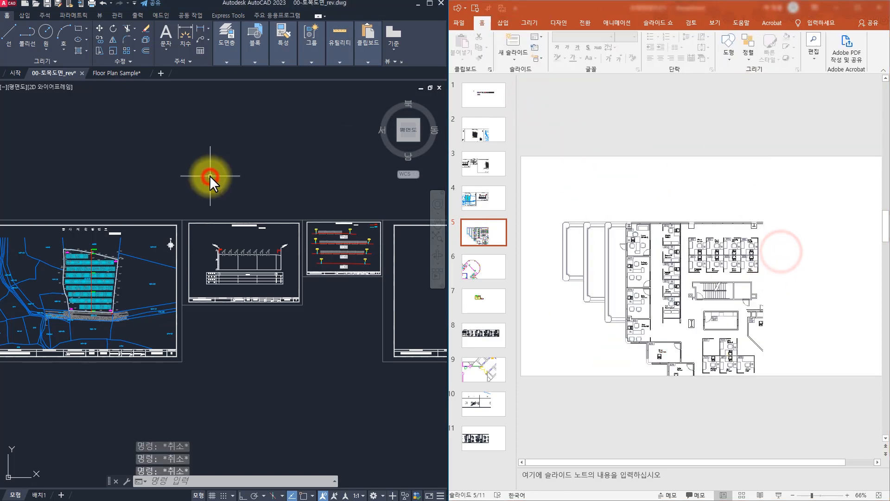
type("WMFout")
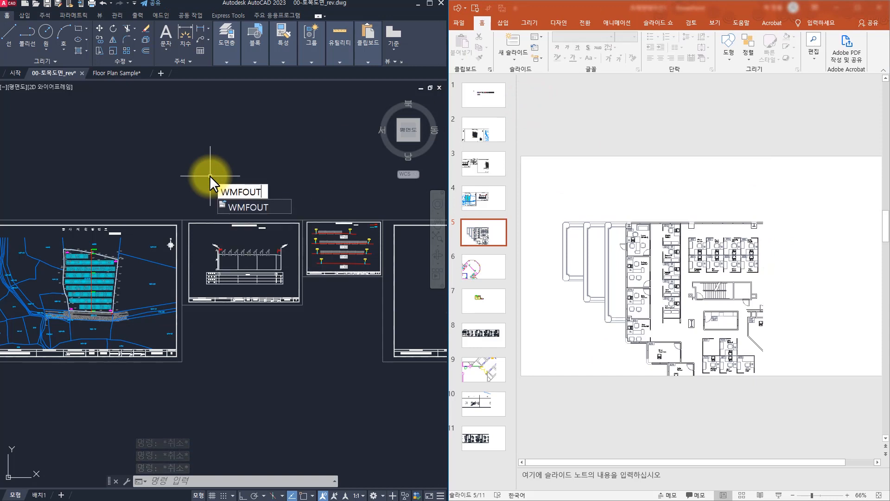
key("Return")
Step: Open the Windows temporary files folder with the Run command %temp%
key("super+r")
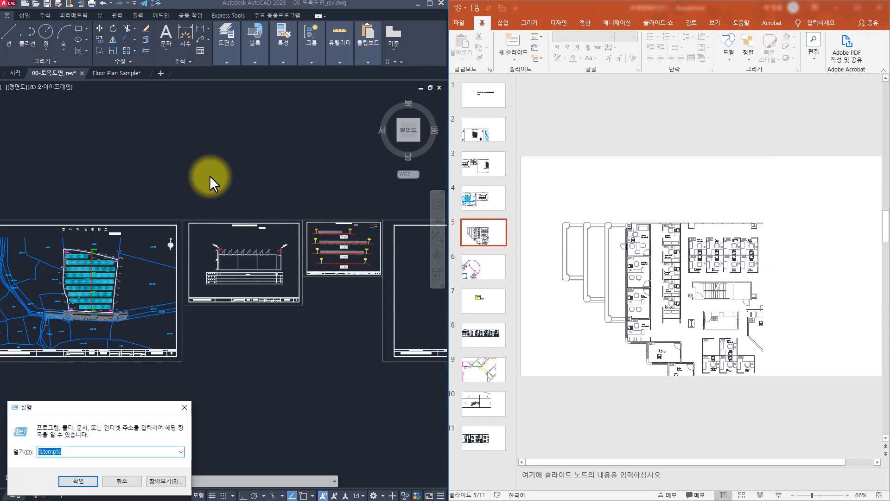
type("%temp")
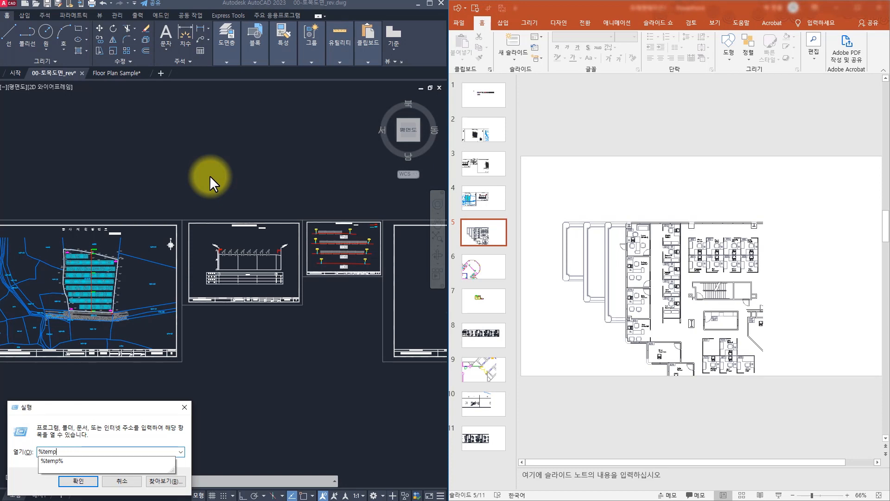
type("%")
key("Return")
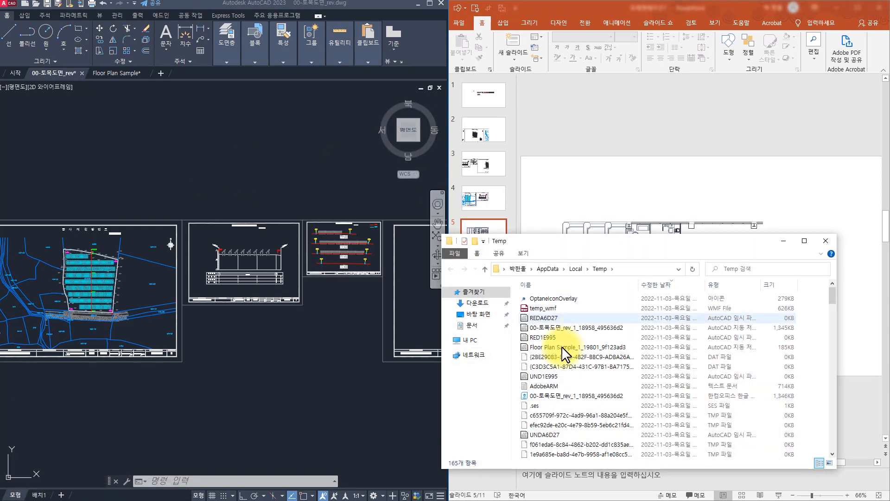
Step: Check the file type and location of temp_wmf in its properties, and return to the file in the Temp folder
left_click(539, 308)
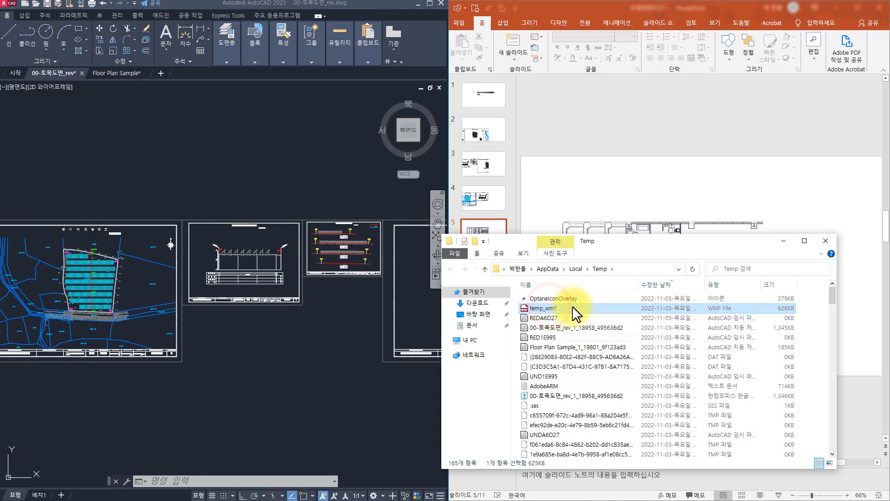
key("alt+Return")
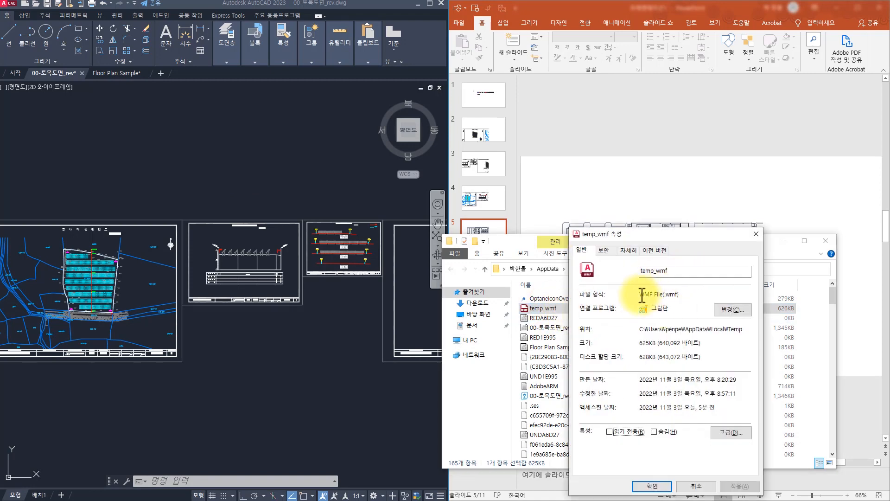
left_click_drag(647, 301, 686, 302)
left_click(671, 301)
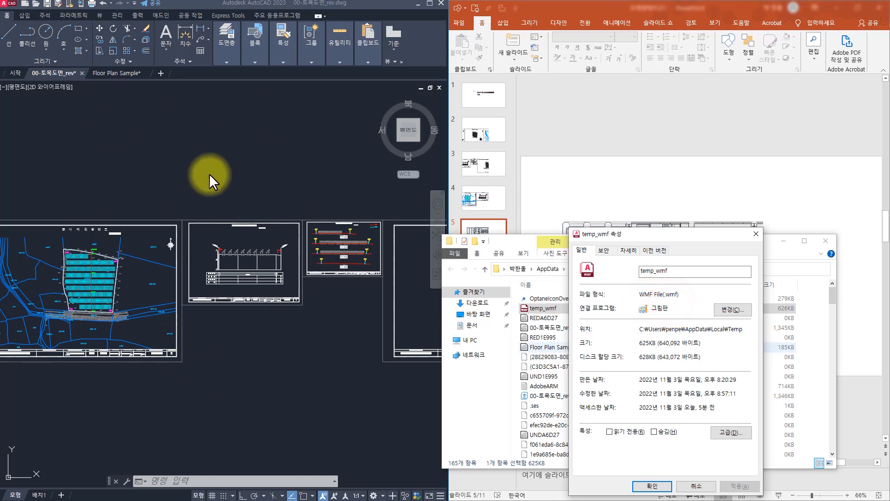
left_click(755, 234)
left_click(687, 239)
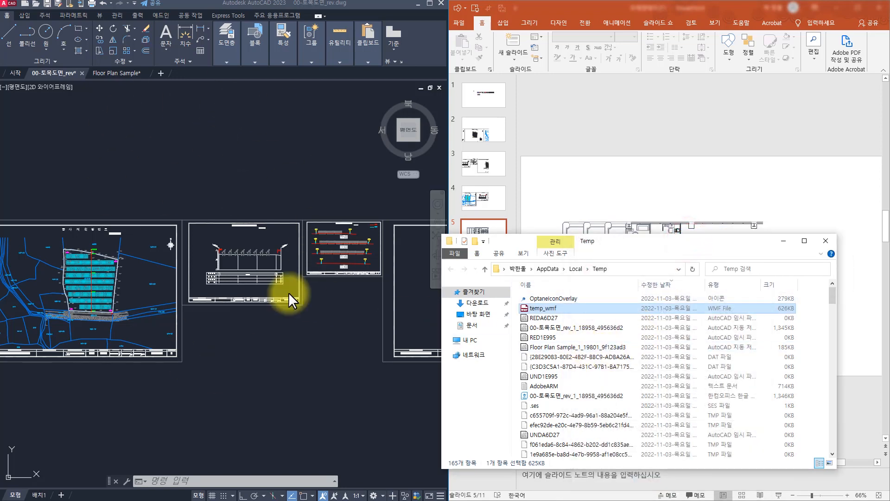
left_click(533, 308)
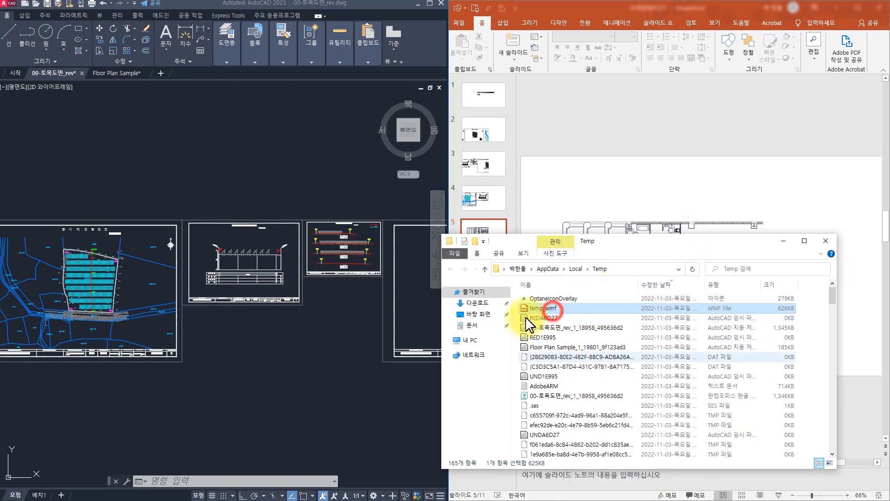
left_click(586, 304)
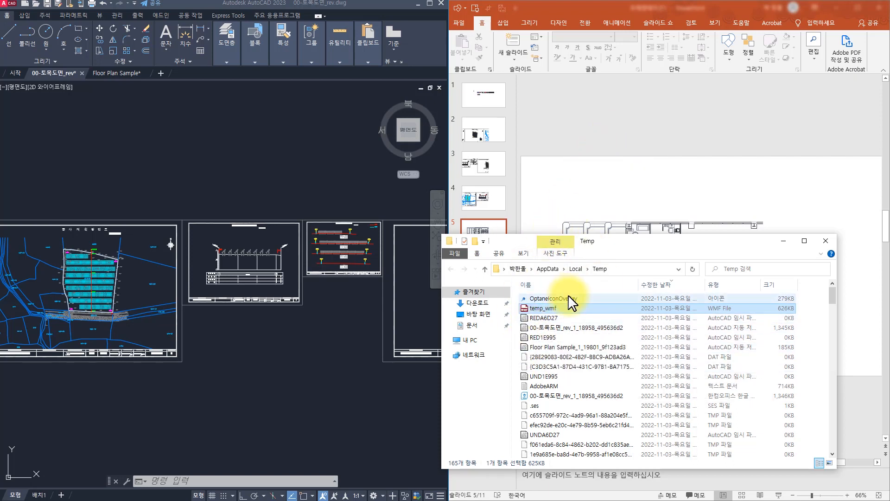
left_click(593, 146)
left_click(265, 151)
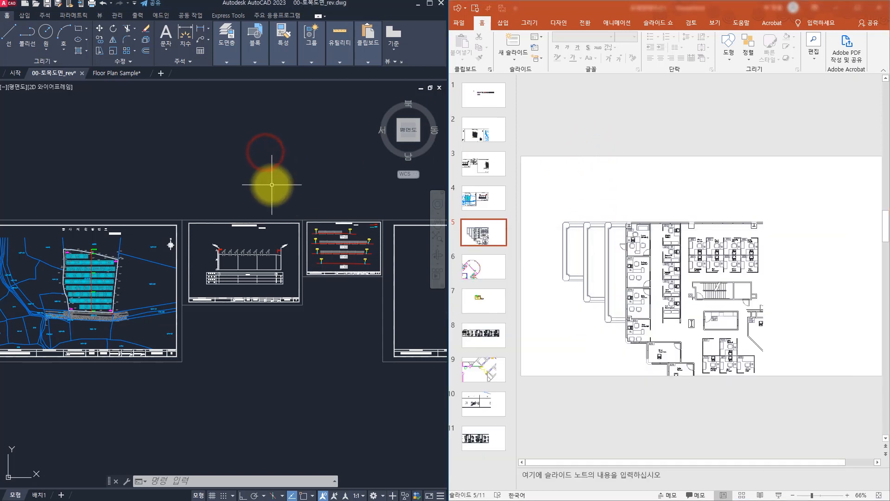
key("Escape")
key("Escape")
key("Escape")
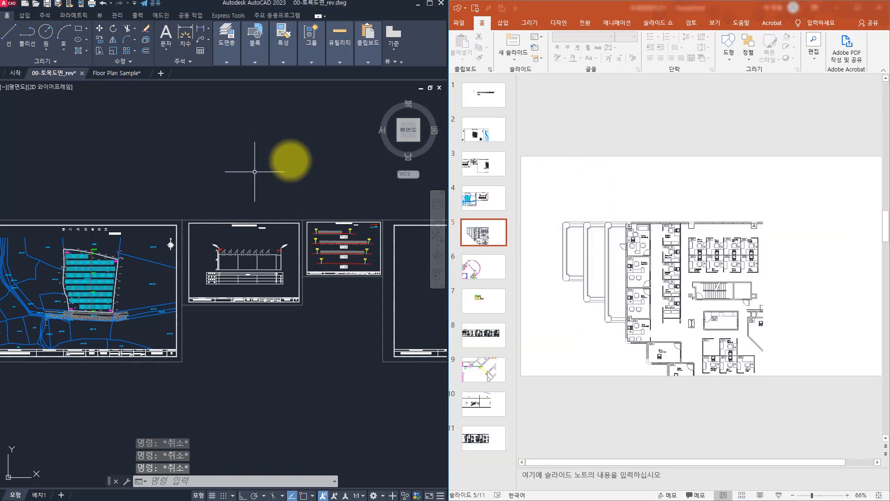